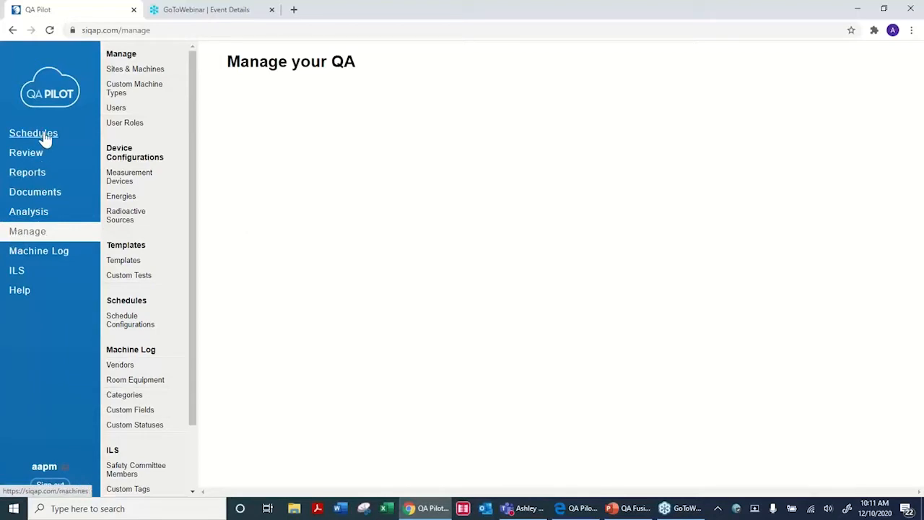
# View the QA schedules of all sites, followed by the list of QA reports
pyautogui.click(31, 155)
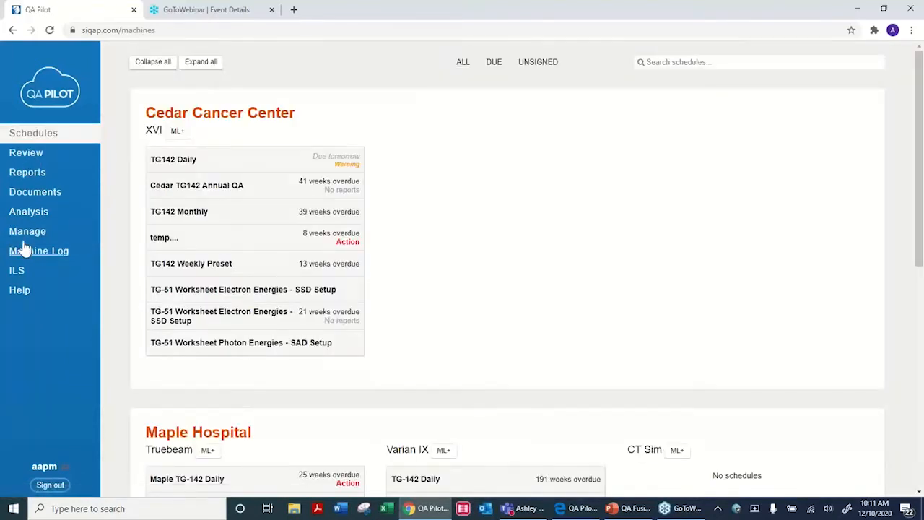
pyautogui.click(28, 174)
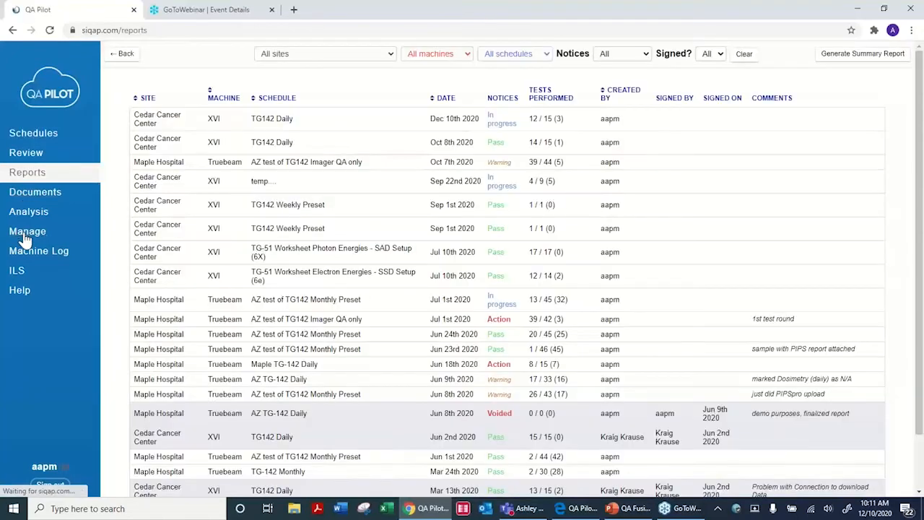
# Open the XVI machine of Cedar Cancer Center for editing from the sites and machines management list
pyautogui.click(25, 234)
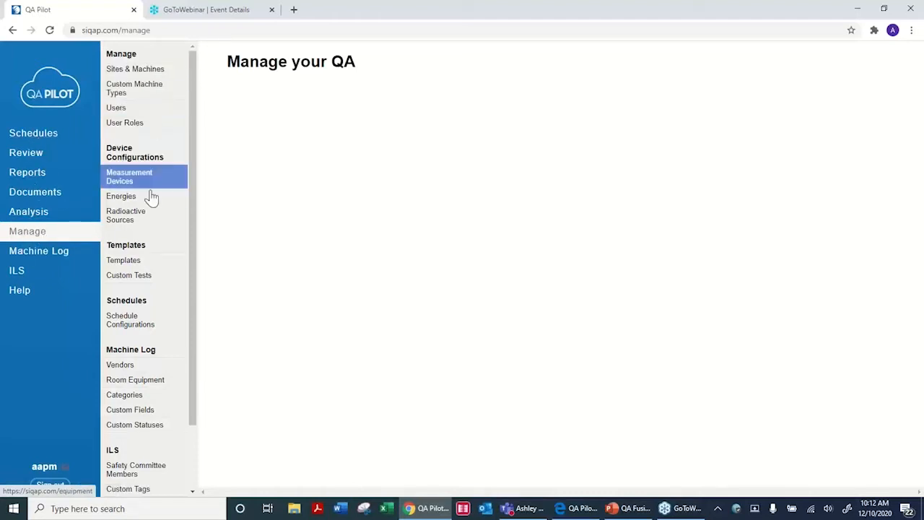
pyautogui.click(161, 79)
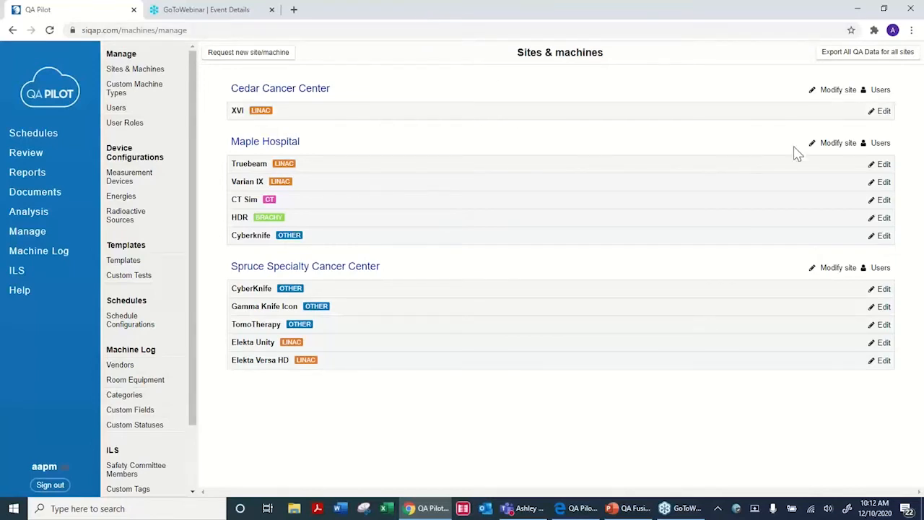
pyautogui.click(883, 116)
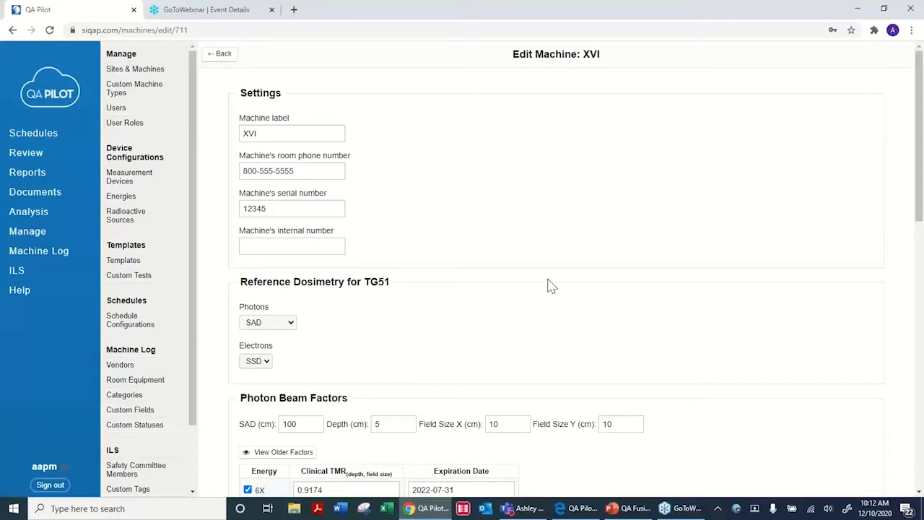
# Examine the XVI machine's TG51 reference dosimetry options, photon and electron beam factors, and factor documents section
pyautogui.scroll(-1, 551, 286)
pyautogui.scroll(-3, 548, 284)
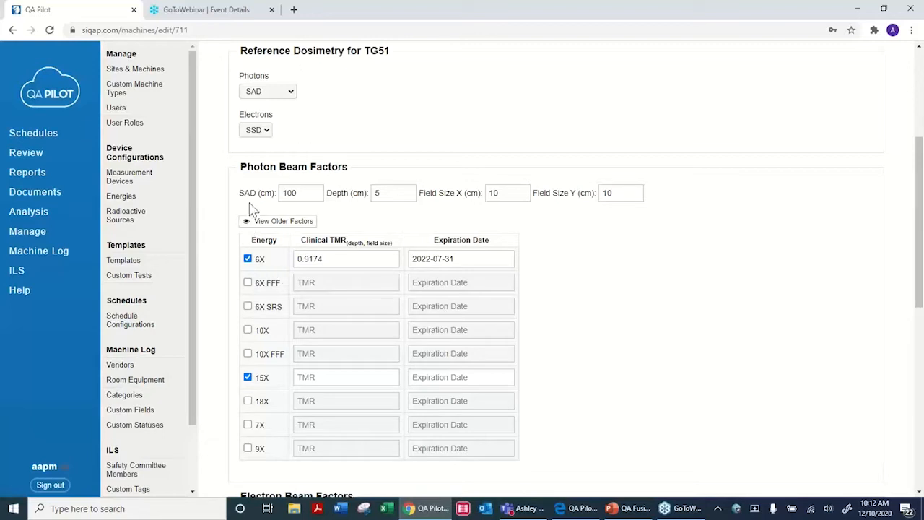
pyautogui.click(291, 95)
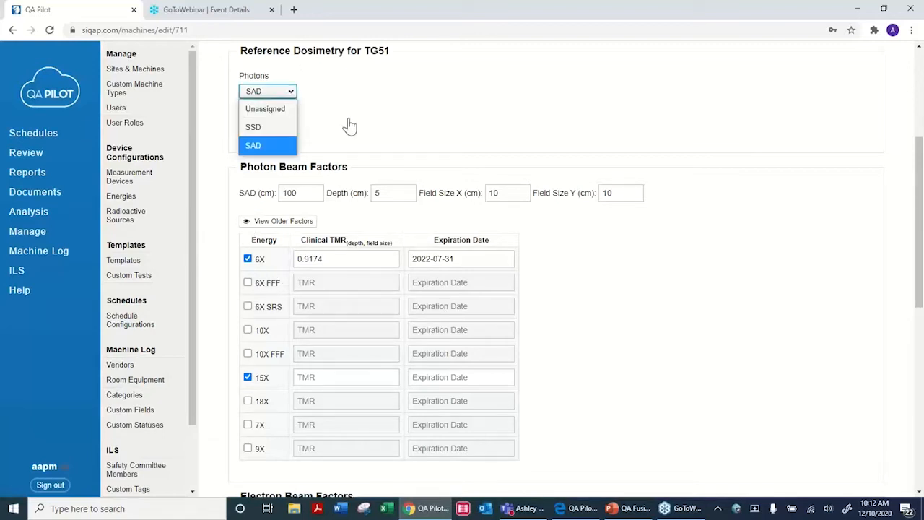
pyautogui.press('Tab')
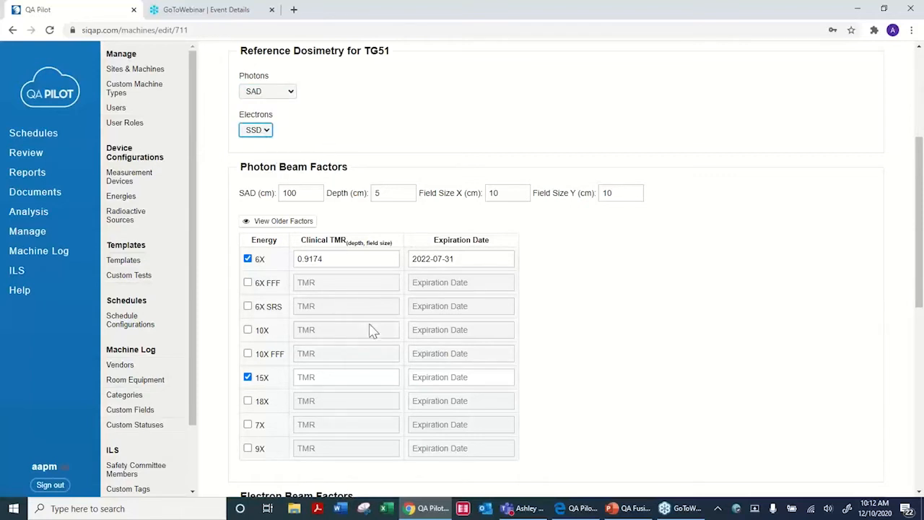
pyautogui.scroll(-1, 377, 337)
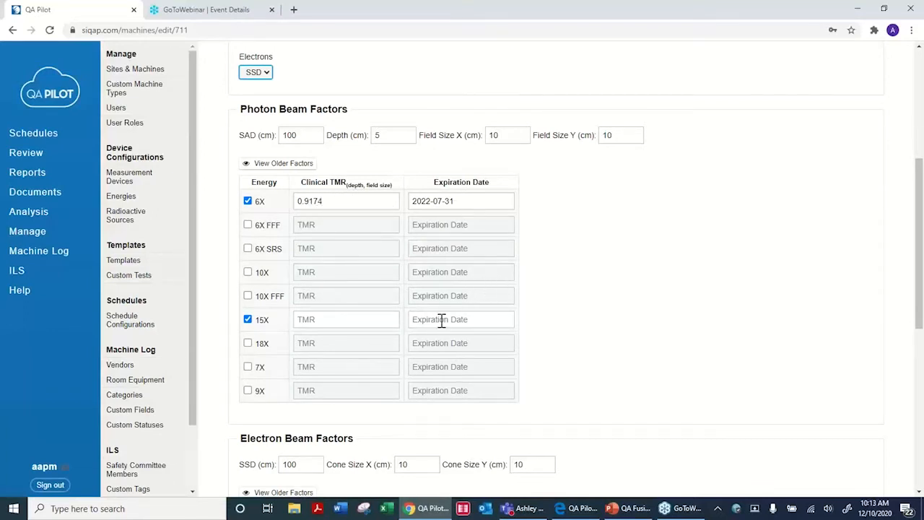
pyautogui.scroll(-5, 465, 271)
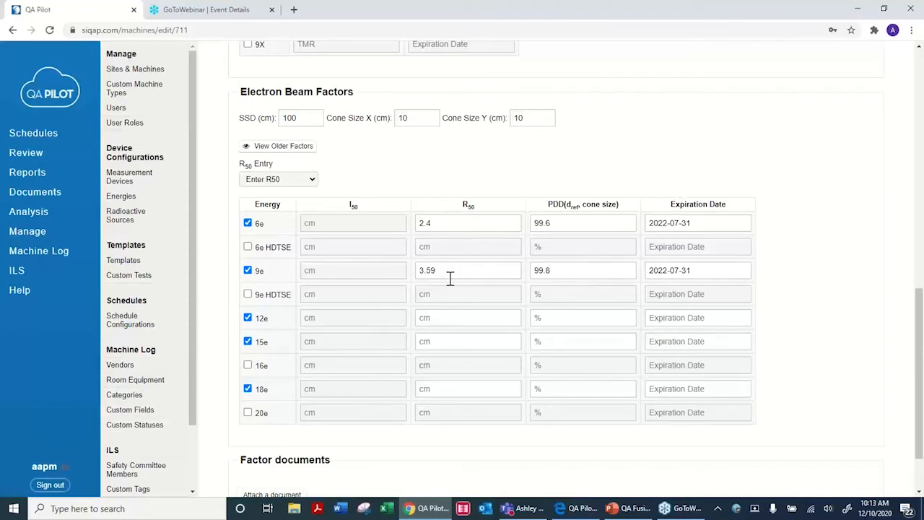
pyautogui.scroll(-2, 376, 267)
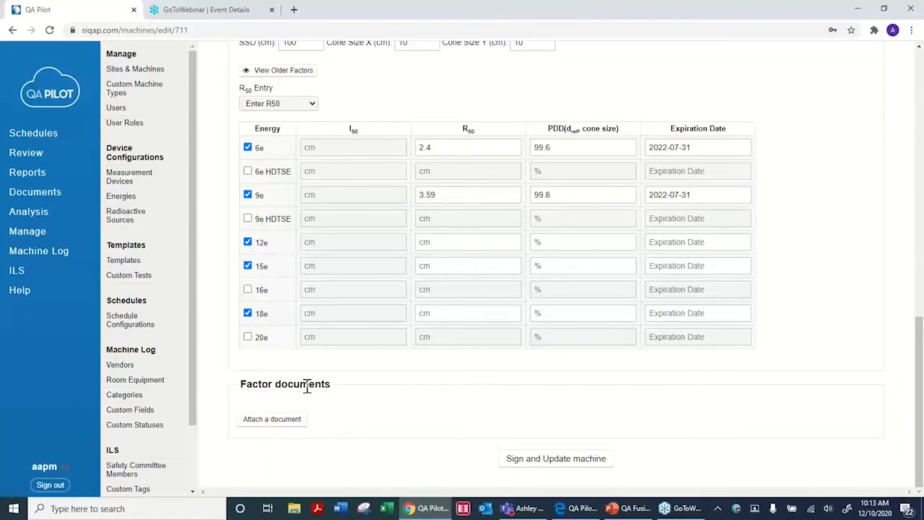
pyautogui.scroll(6, 311, 382)
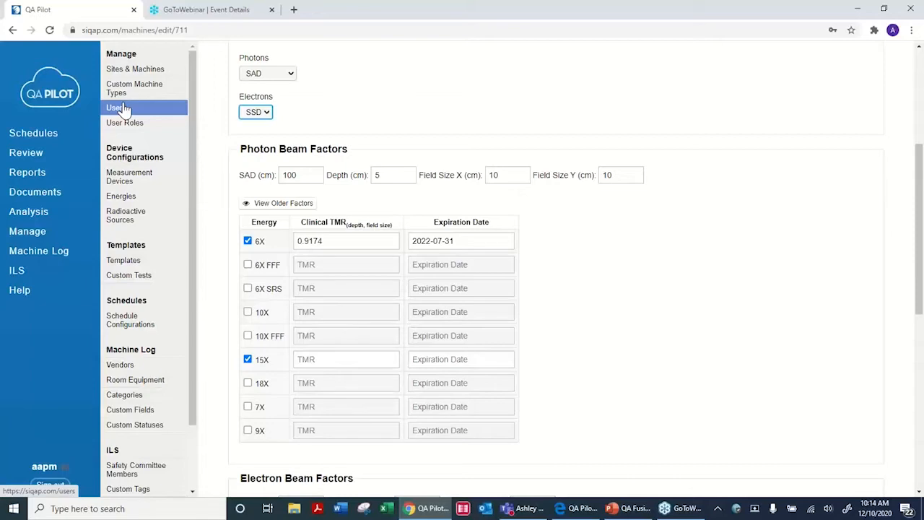
# Look through the QA reports list down to its page navigation, and view the document repository
pyautogui.click(36, 174)
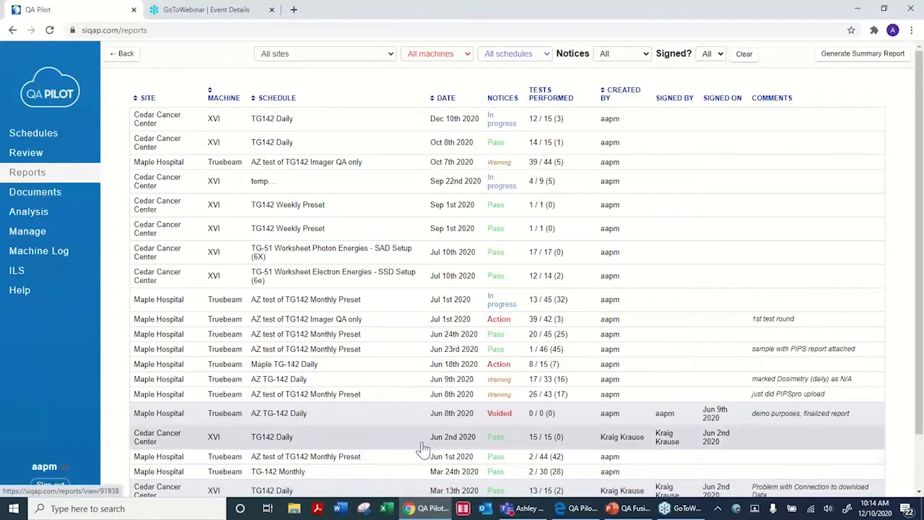
pyautogui.scroll(-2, 426, 448)
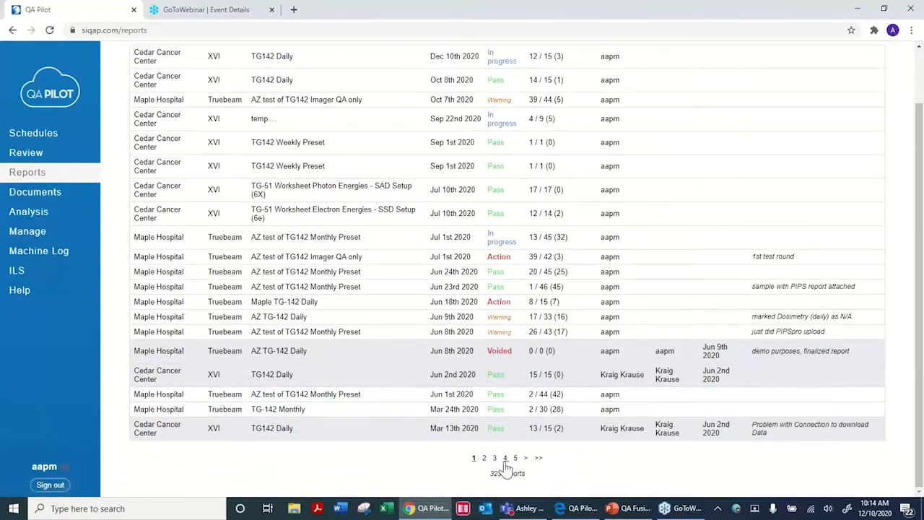
pyautogui.click(56, 195)
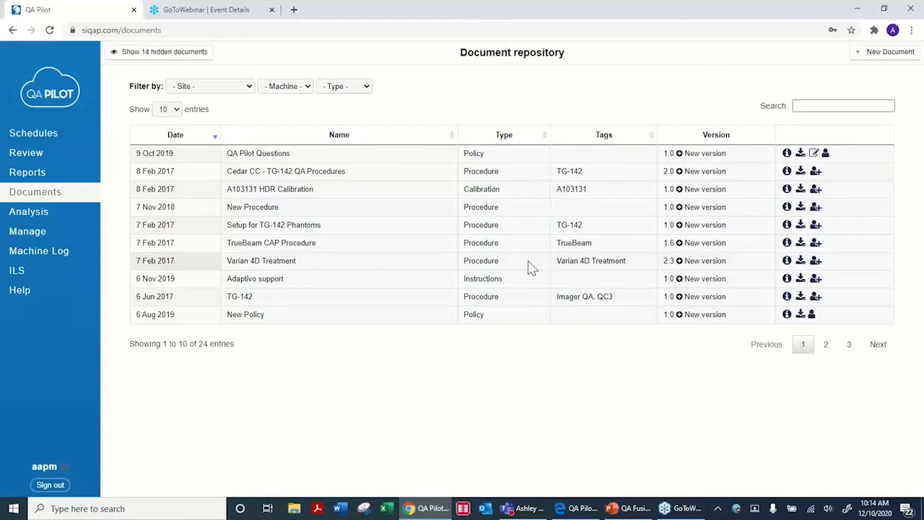
# Open the measurement devices list in the management area and filter it to the Maple Hospital site
pyautogui.click(42, 240)
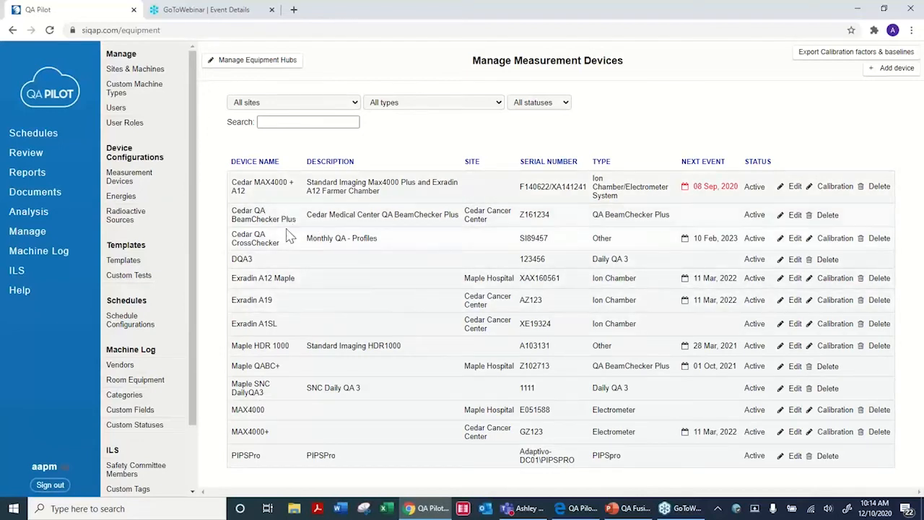
pyautogui.click(354, 103)
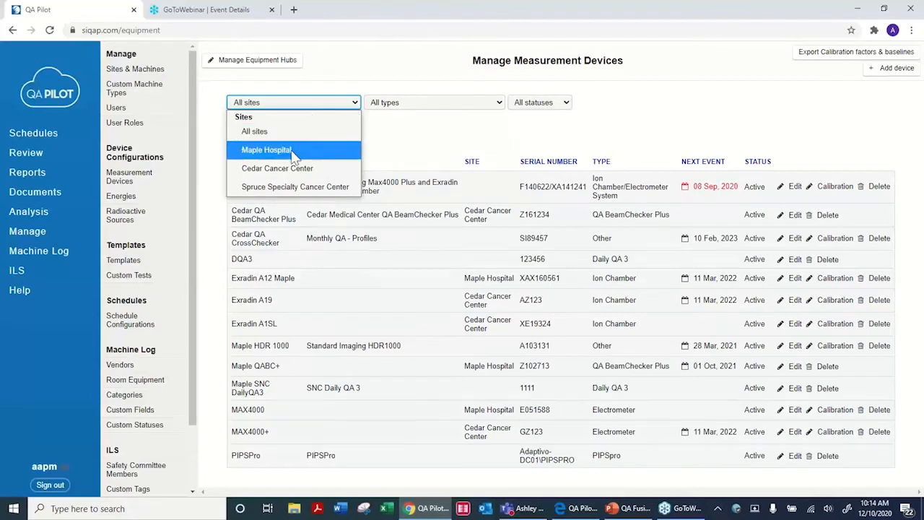
pyautogui.click(266, 149)
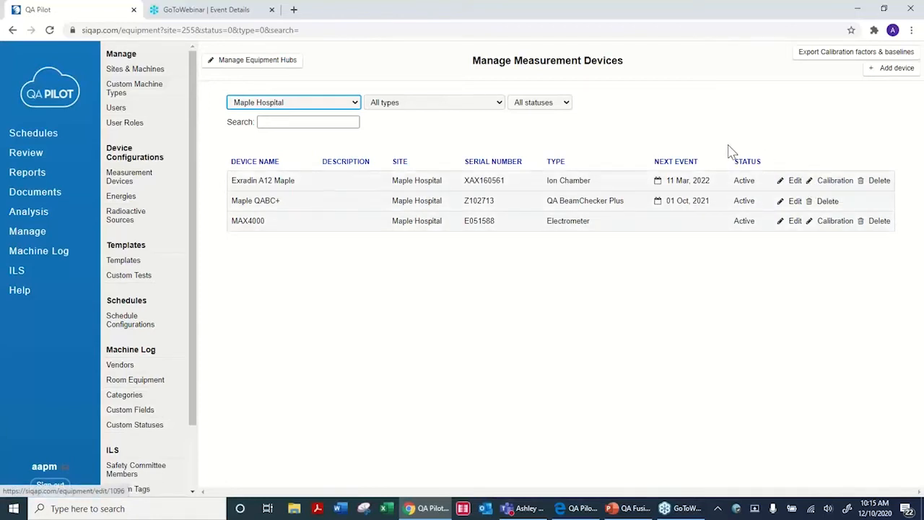
# View the calibration factors of the Exradin A12 Maple chamber and its blank machine calibration form, leaving the form without saving
pyautogui.click(674, 186)
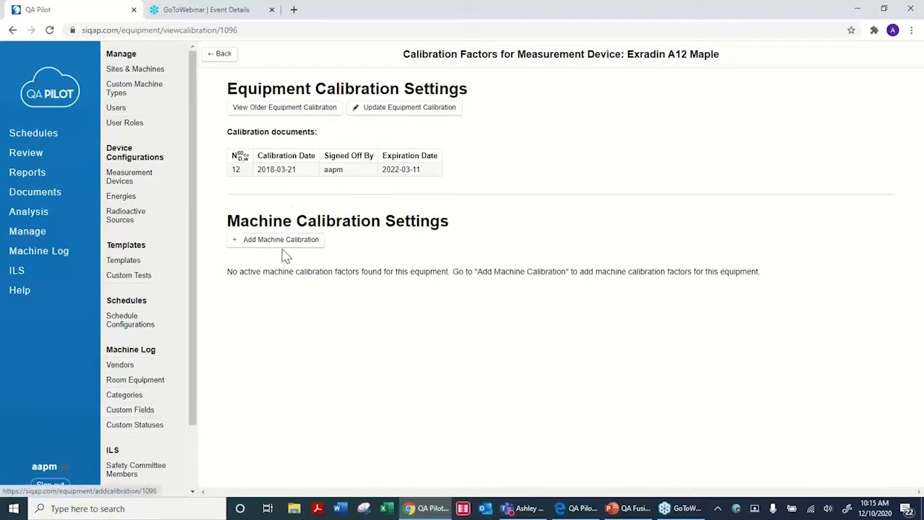
pyautogui.click(246, 246)
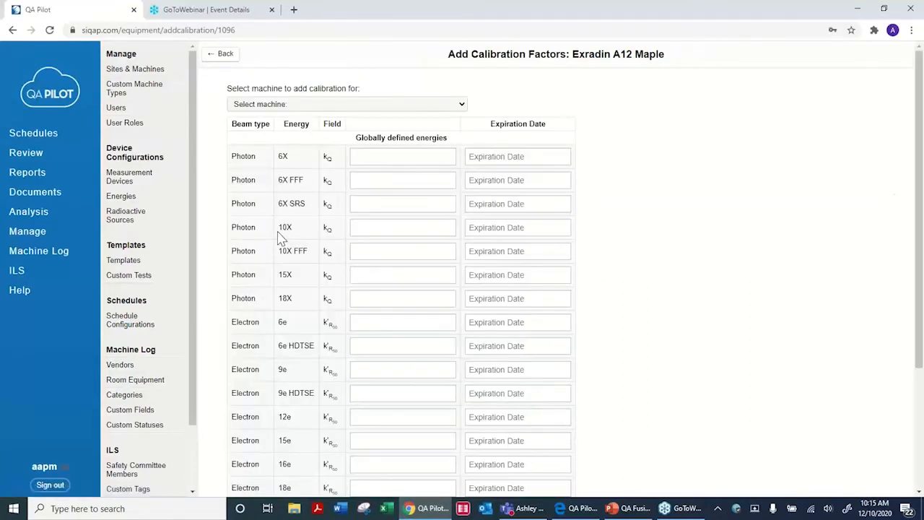
pyautogui.click(222, 55)
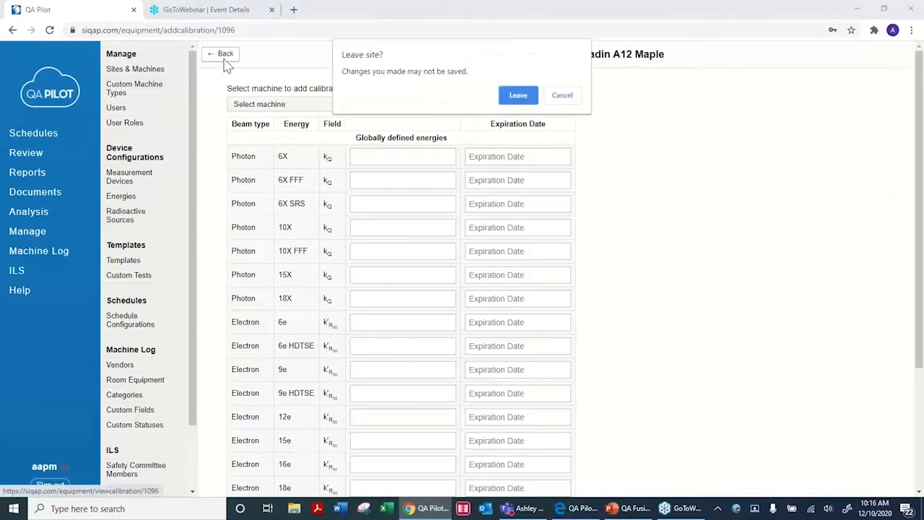
pyautogui.click(519, 95)
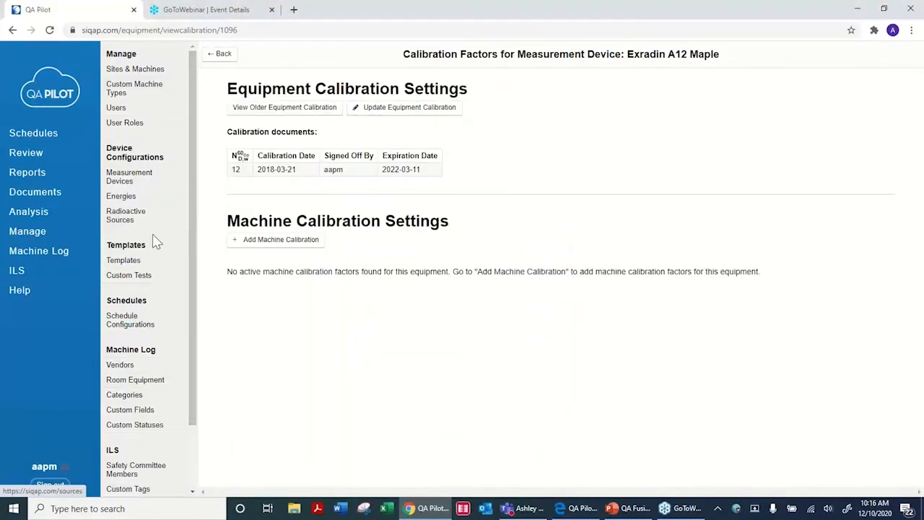
# Return to the full measurement devices list and open the Maple QABC+ device to view its settings and tasks
pyautogui.click(141, 184)
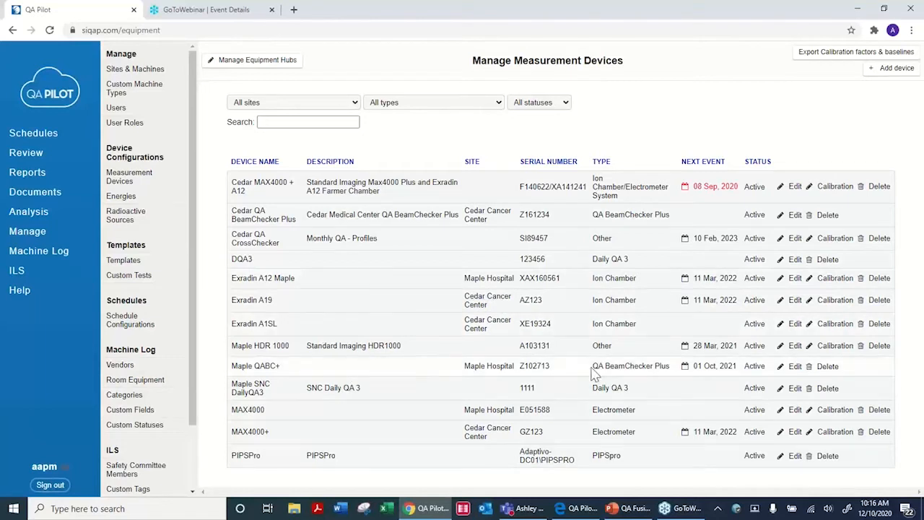
pyautogui.click(702, 368)
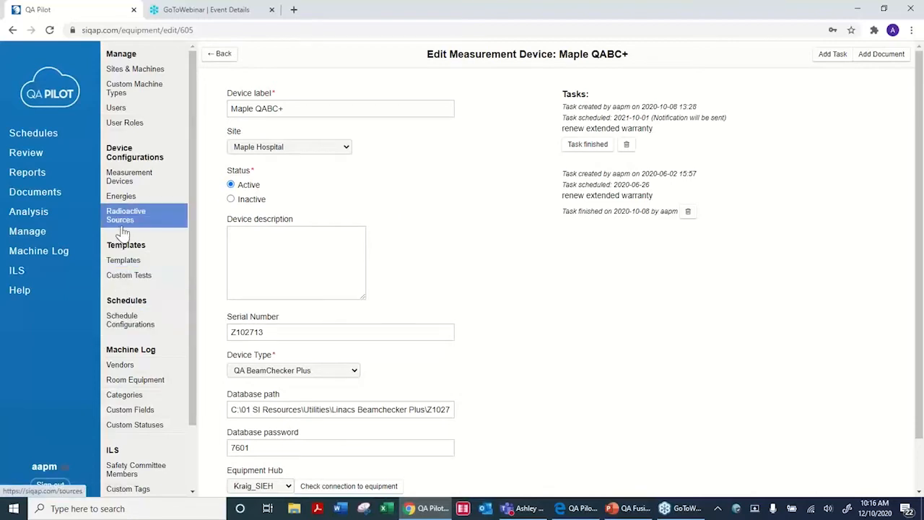
# View the tests in the HDR Daily Preset template and look through the custom and preset QA templates
pyautogui.click(126, 264)
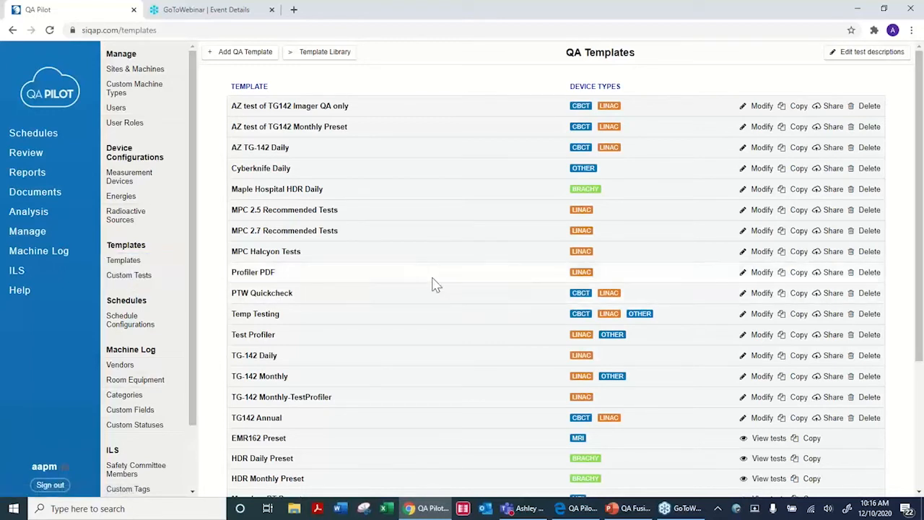
pyautogui.scroll(-3, 514, 306)
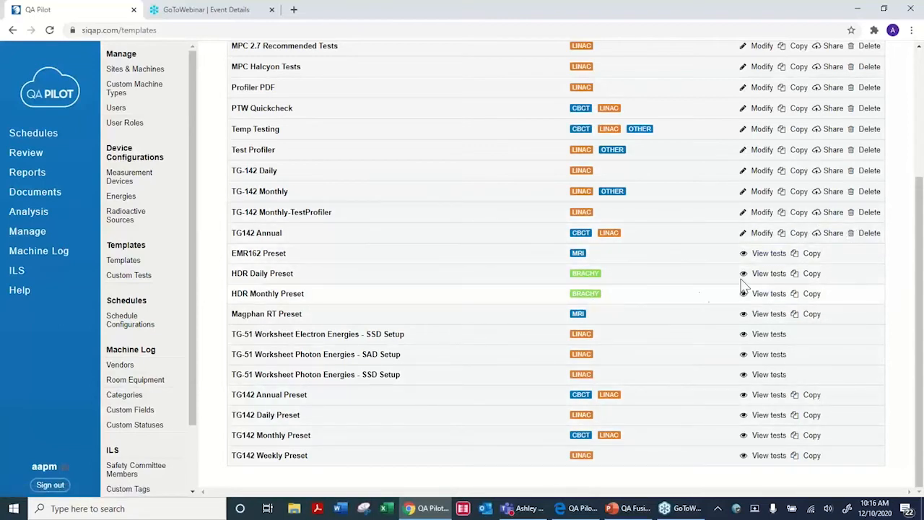
pyautogui.click(779, 276)
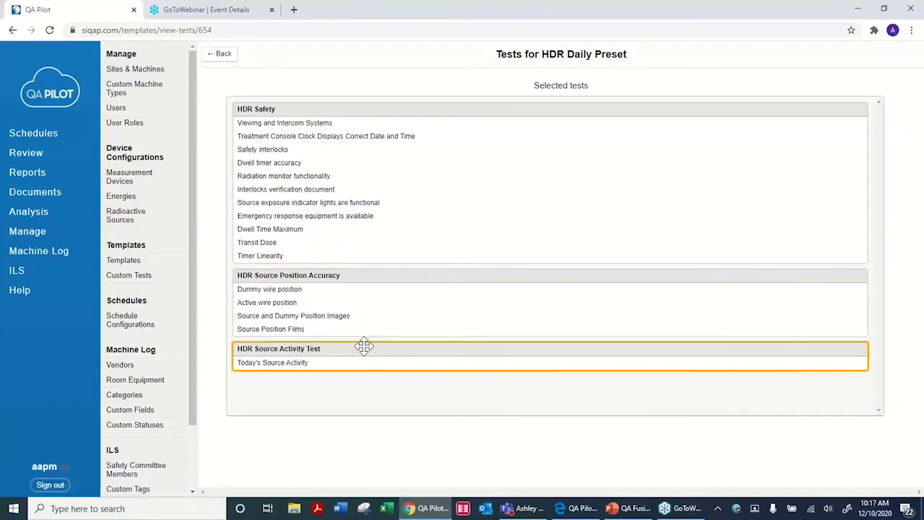
pyautogui.click(228, 65)
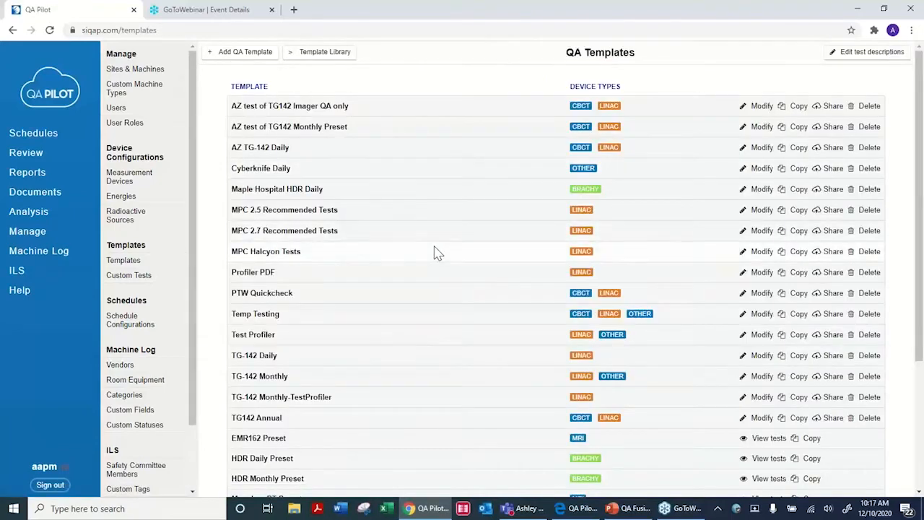
pyautogui.scroll(-3, 694, 408)
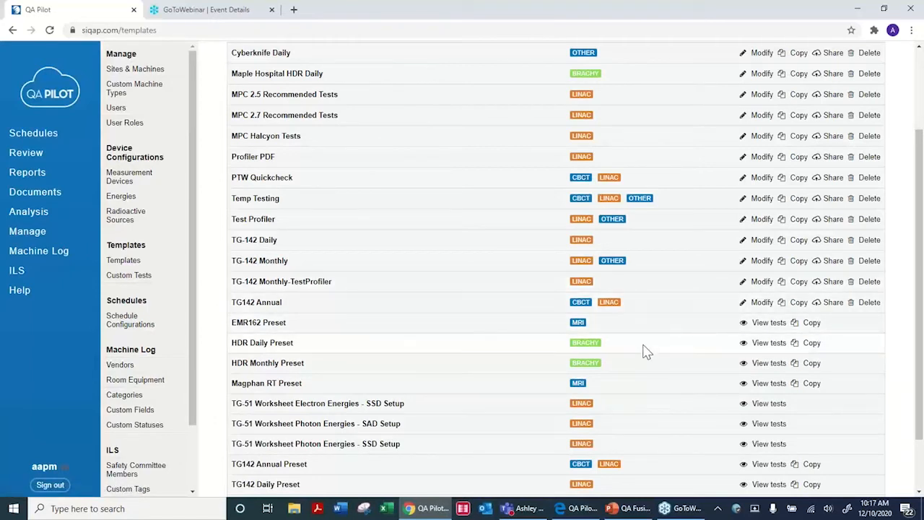
pyautogui.scroll(-2, 697, 384)
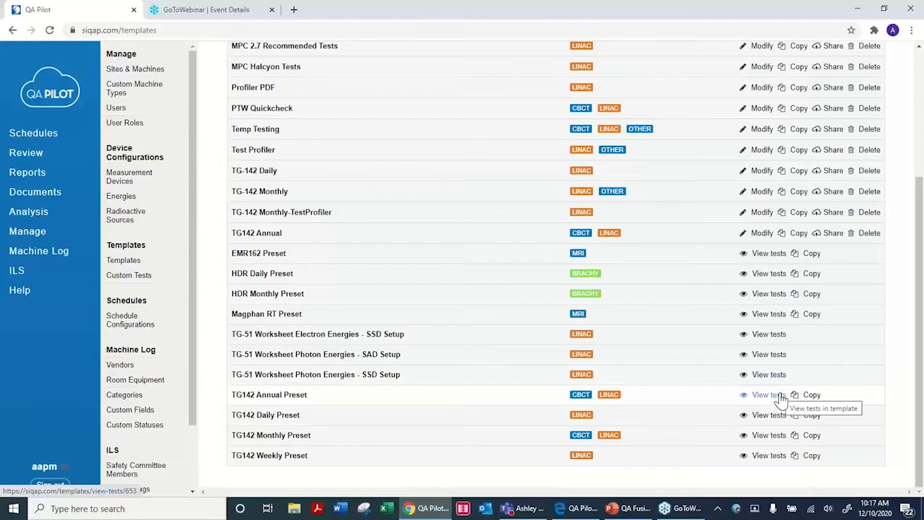
pyautogui.scroll(3, 779, 397)
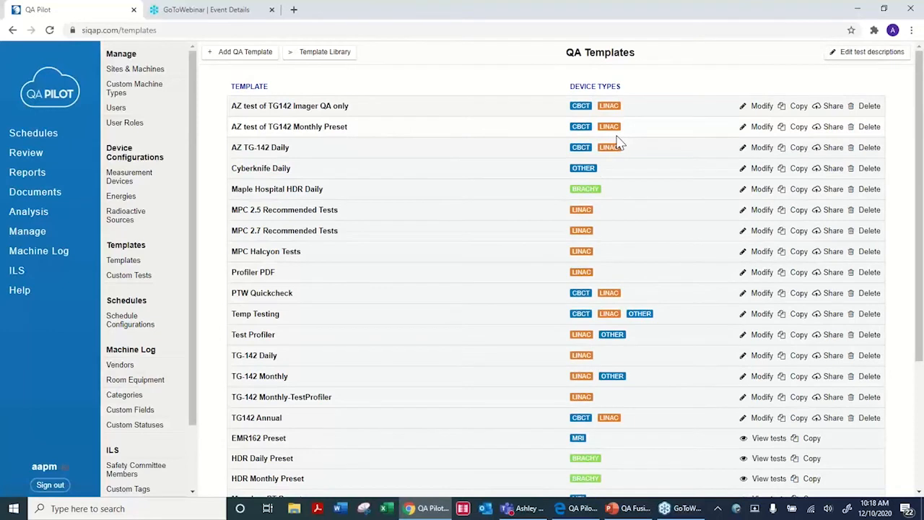
# Start a new active QA template with Linac as the allowed device type and continue to its test selection
pyautogui.click(254, 61)
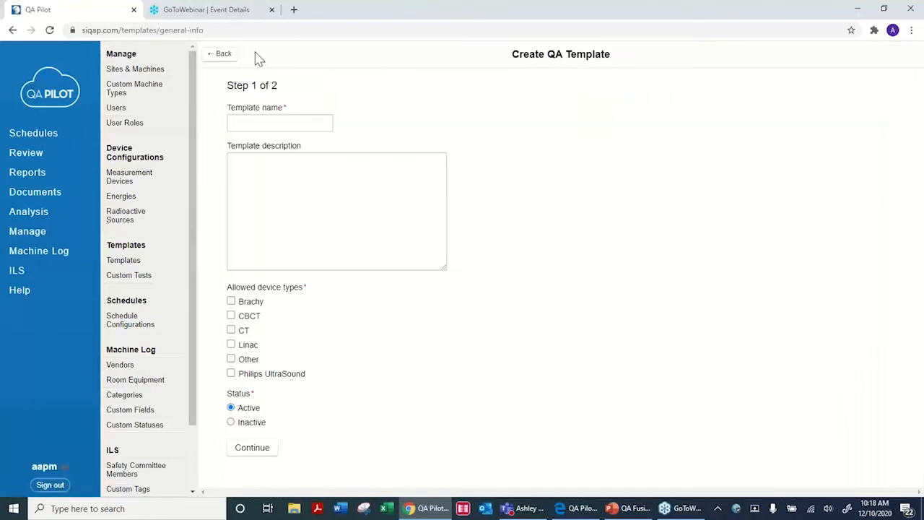
pyautogui.click(231, 345)
pyautogui.click(257, 124)
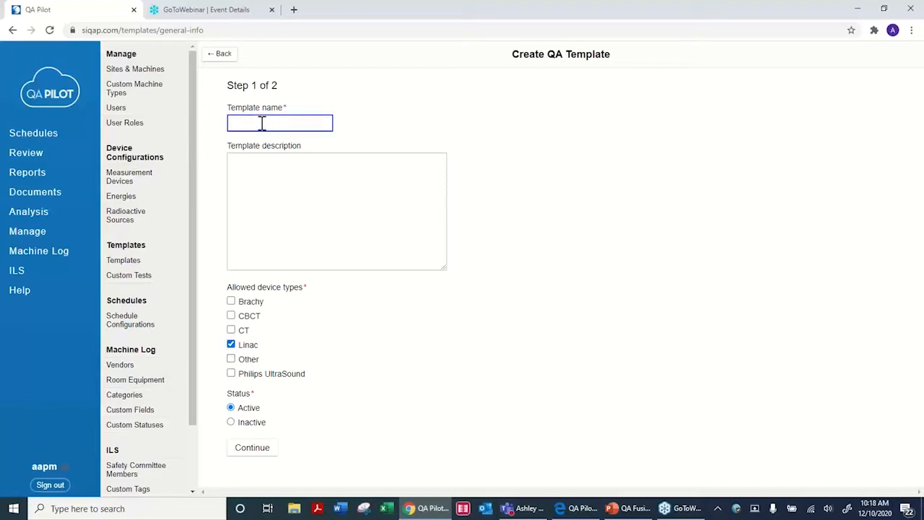
pyautogui.click(249, 449)
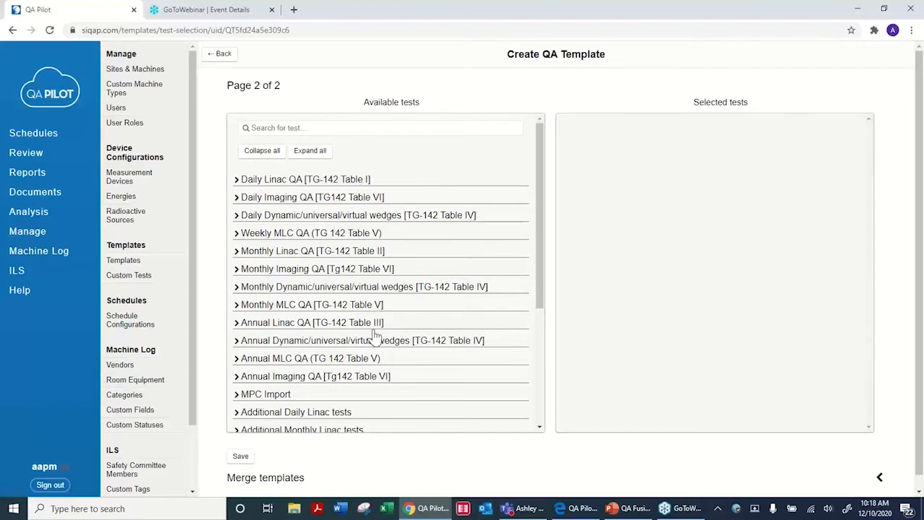
# From Daily Linac QA [TG-142 Table I], select X-Ray and Electron output constancy plus all Mechanical (Daily) and Safety (Daily) tests
pyautogui.click(236, 180)
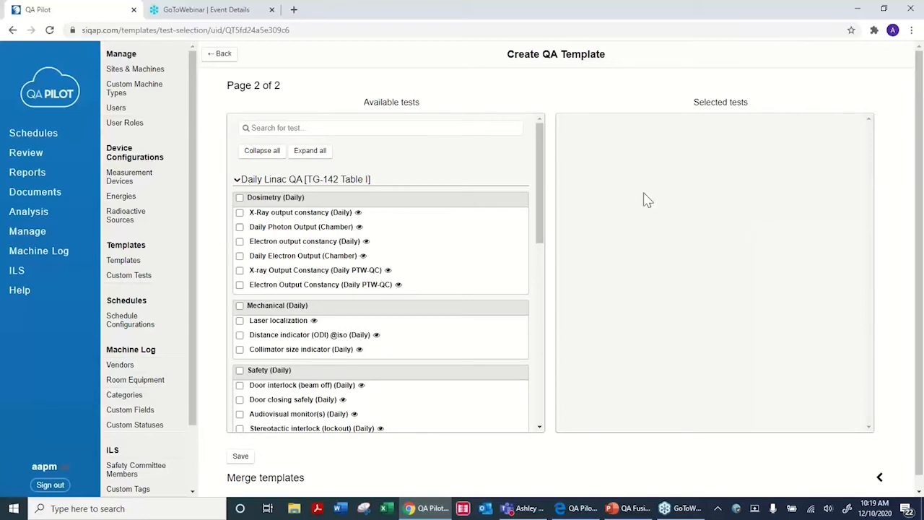
pyautogui.click(239, 198)
pyautogui.click(239, 198)
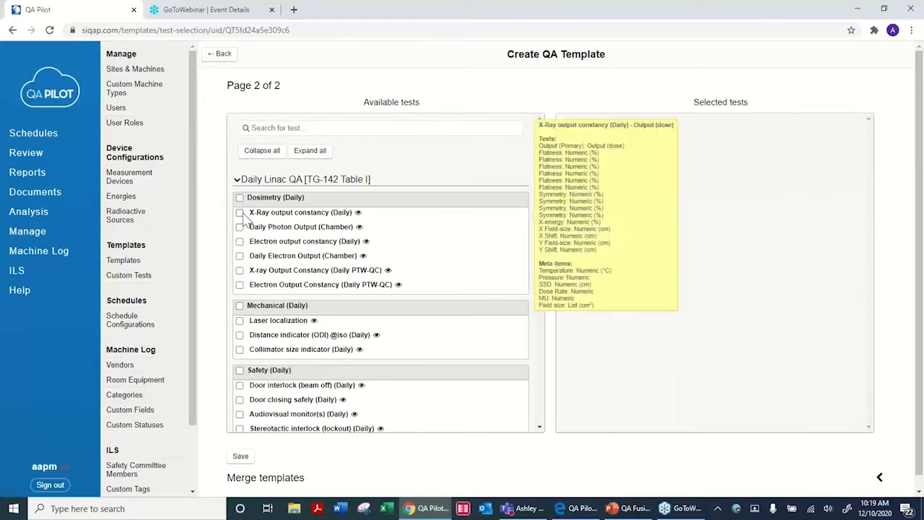
pyautogui.click(240, 214)
pyautogui.click(239, 242)
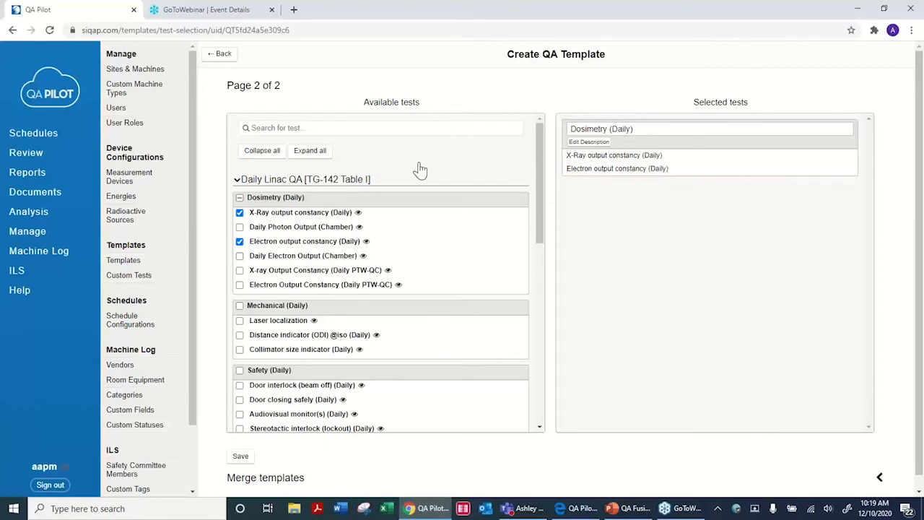
pyautogui.click(240, 306)
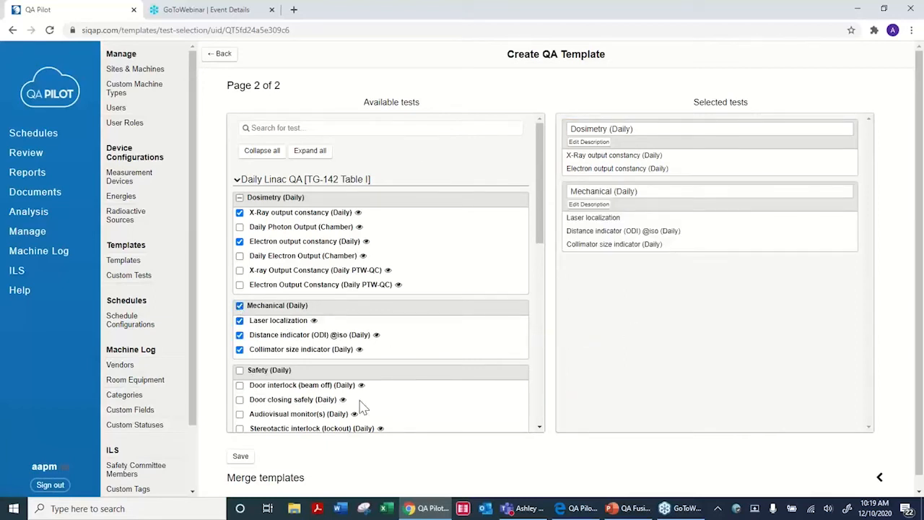
pyautogui.click(240, 370)
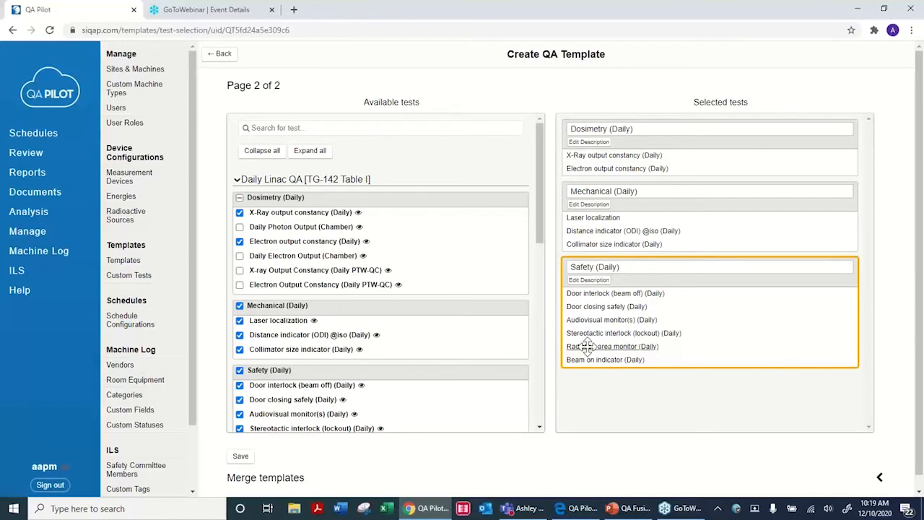
# Move Radiation area monitor (Daily) to the top of the Safety group and place that group first among the selected tests
pyautogui.moveTo(583, 346); pyautogui.dragTo(570, 292)
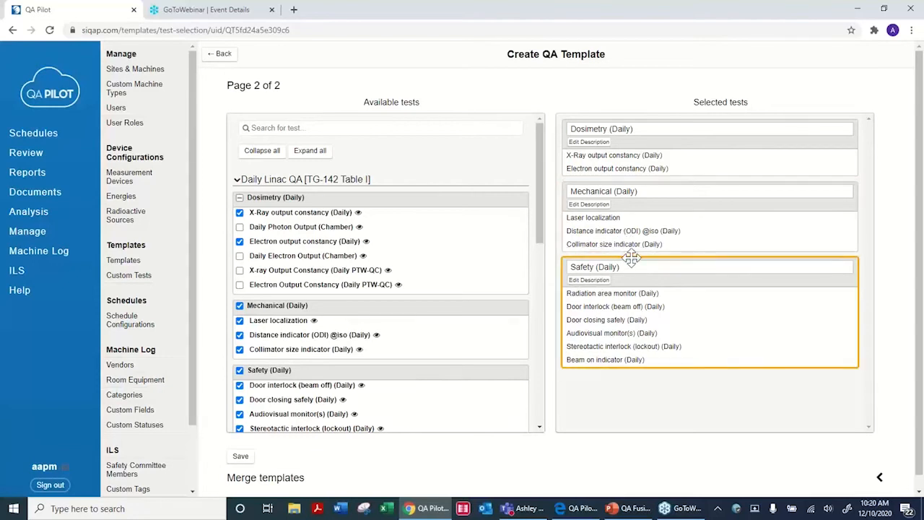
pyautogui.moveTo(631, 259); pyautogui.dragTo(563, 121)
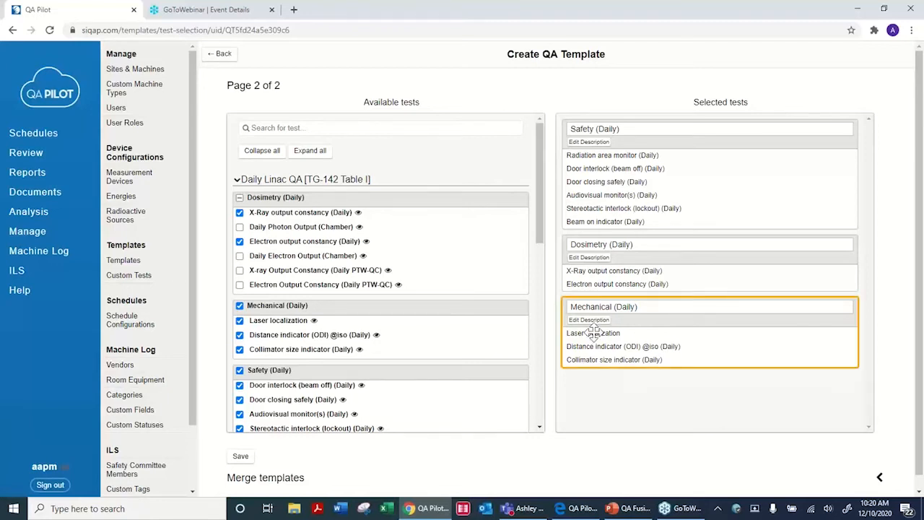
# Look through the remaining available test categories and the custom tests list down to the Lasers group
pyautogui.moveTo(542, 240); pyautogui.dragTo(553, 429)
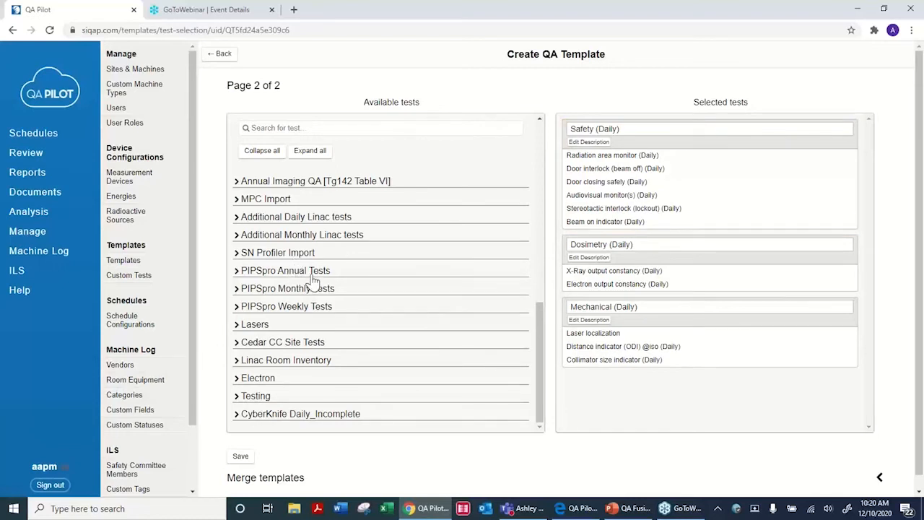
pyautogui.click(129, 279)
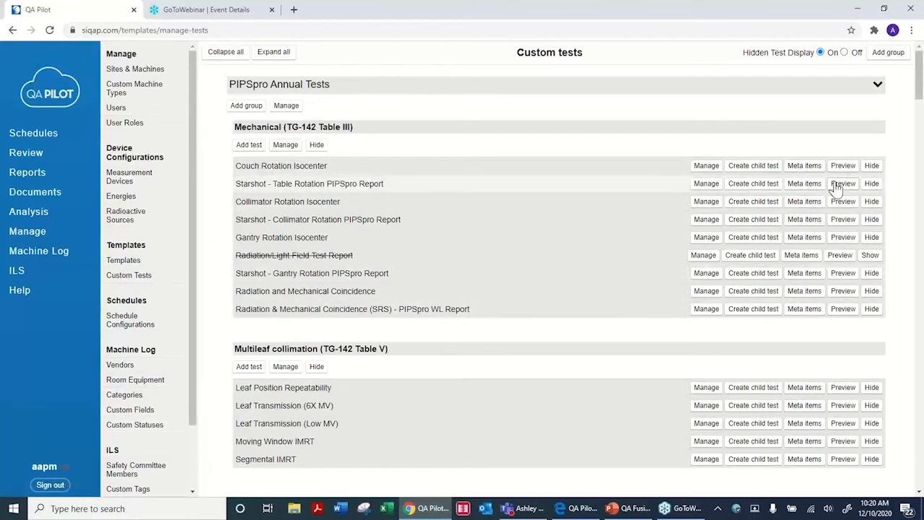
pyautogui.scroll(-5, 701, 328)
pyautogui.scroll(-8, 697, 326)
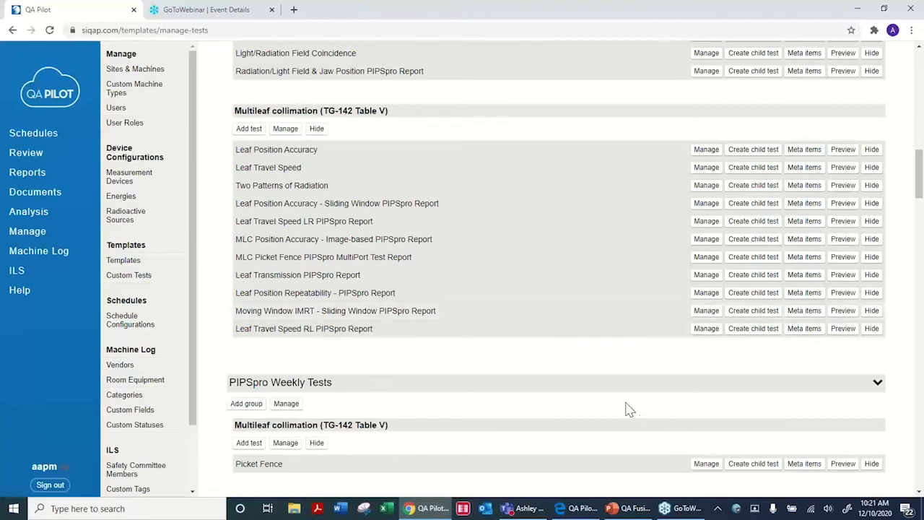
pyautogui.scroll(-4, 621, 370)
pyautogui.scroll(-2, 574, 343)
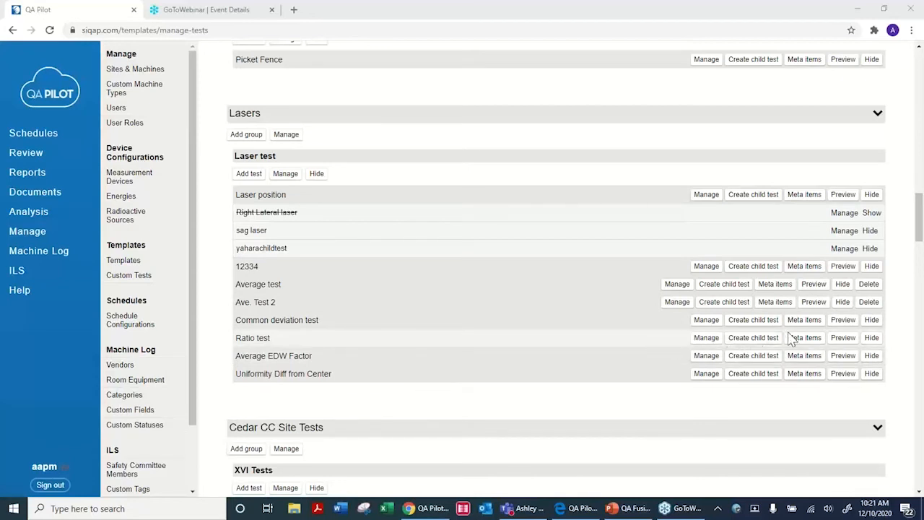
# Preview the Common deviation test, try ROI option 1 and its entry fields, and close the preview
pyautogui.click(842, 322)
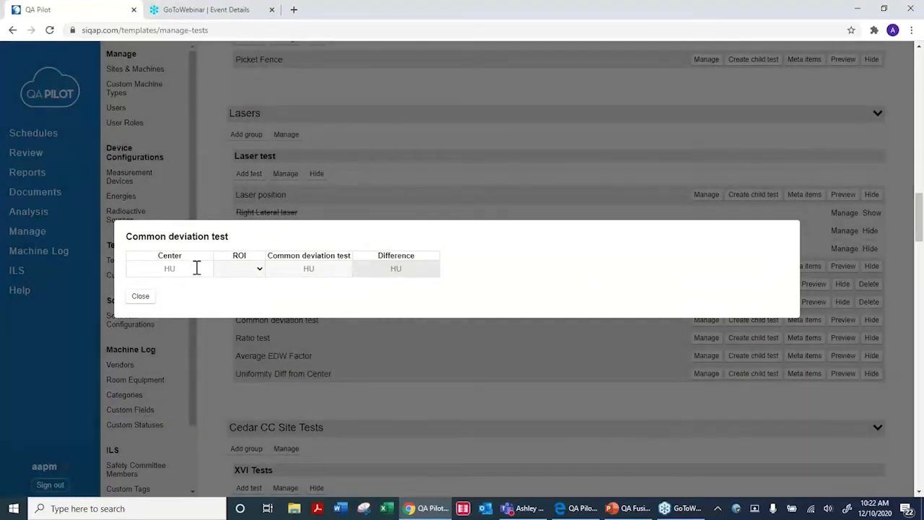
pyautogui.click(259, 270)
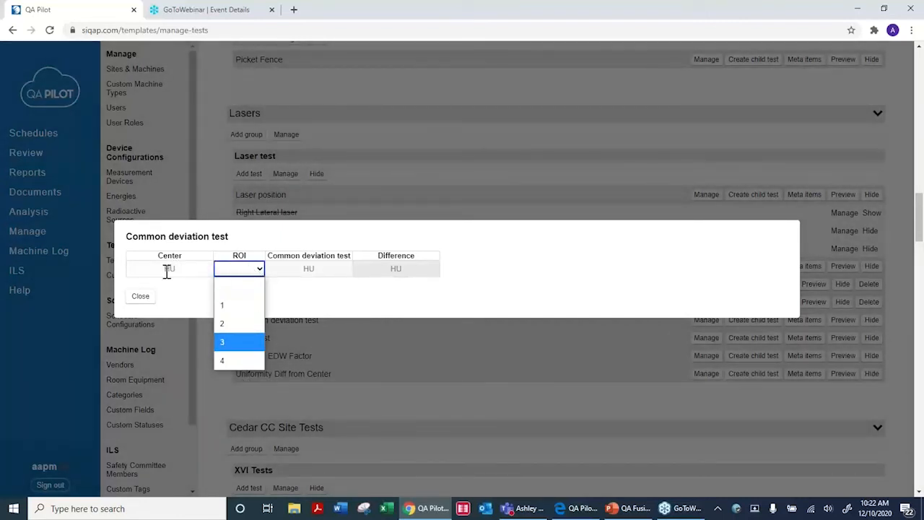
pyautogui.click(172, 268)
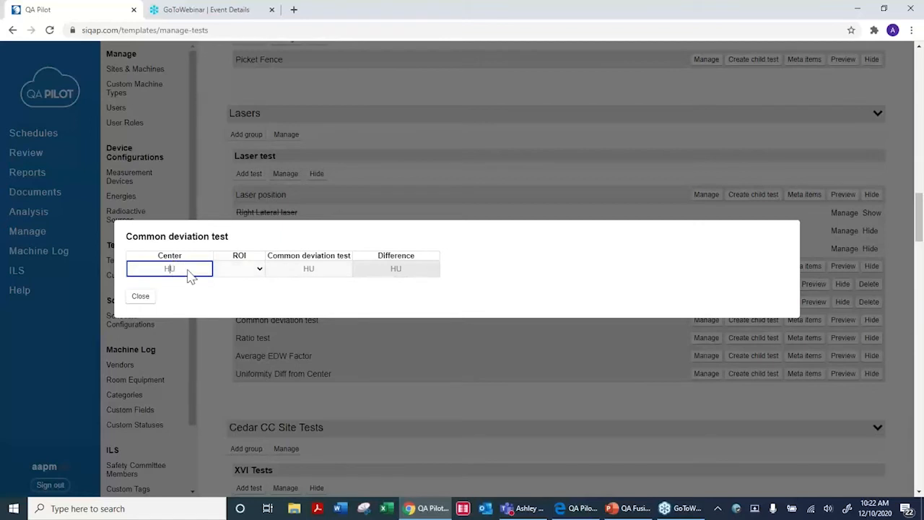
pyautogui.click(259, 272)
pyautogui.click(245, 306)
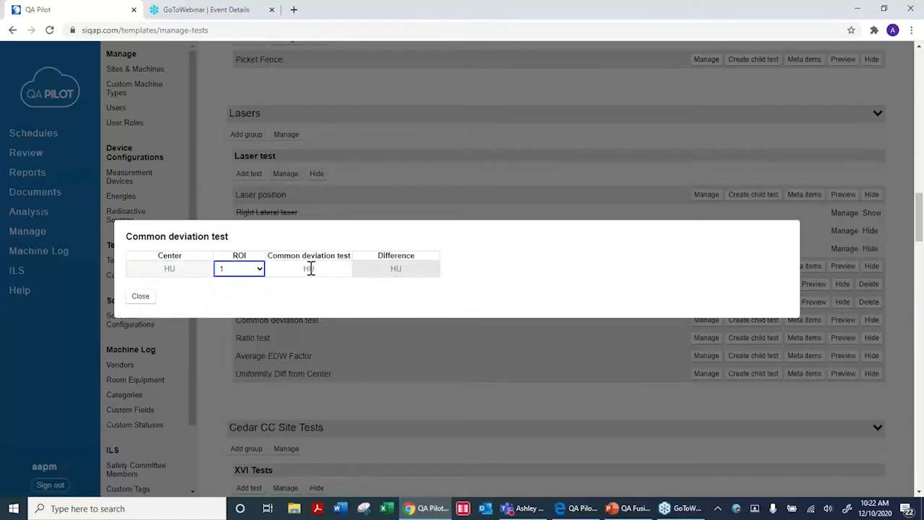
pyautogui.click(310, 270)
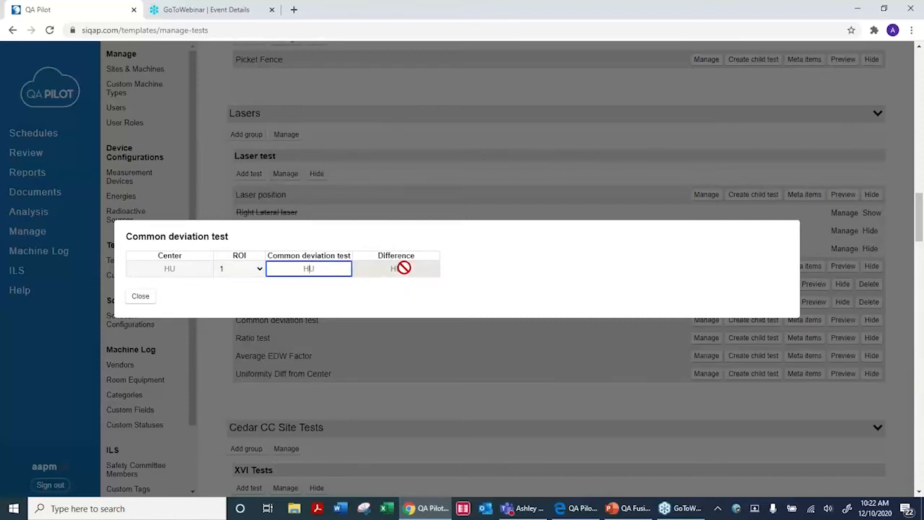
pyautogui.click(140, 297)
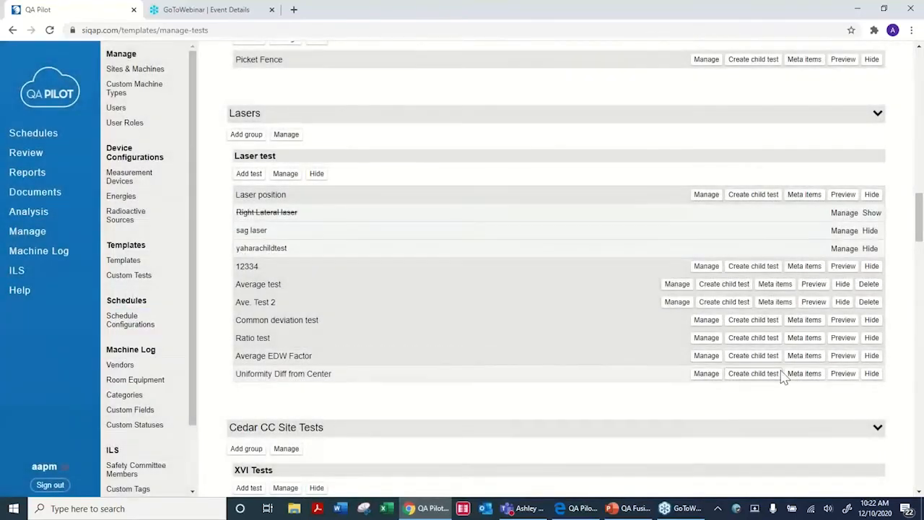
# Preview the Average EDW Factor, Ave. Test 2 and Ratio test custom tests one after another, closing each preview
pyautogui.click(835, 359)
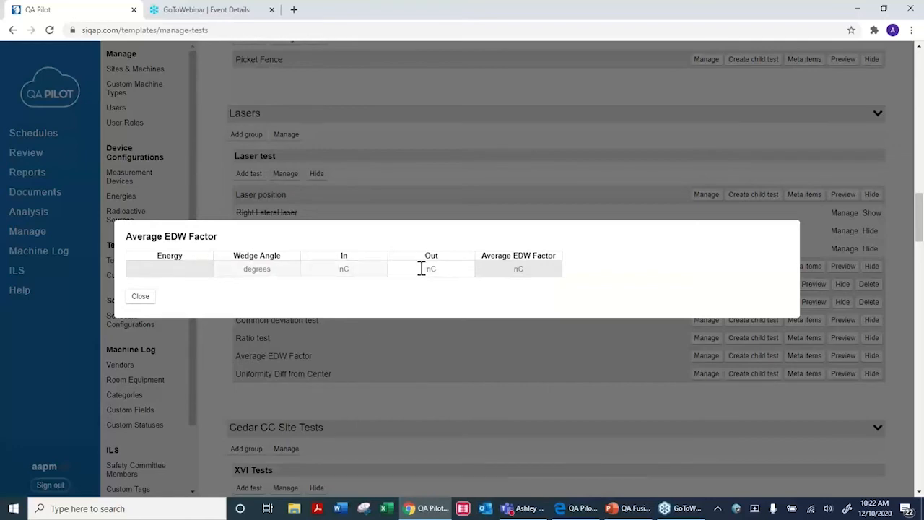
pyautogui.click(142, 298)
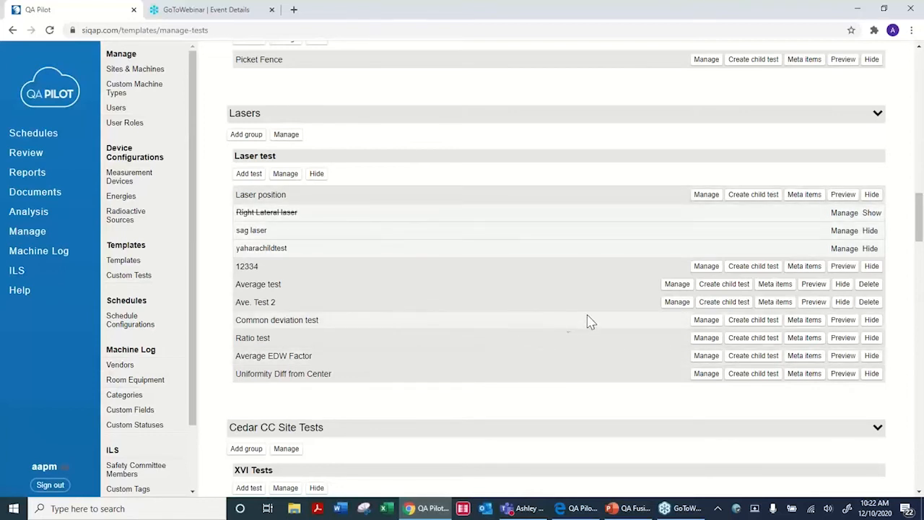
pyautogui.click(814, 303)
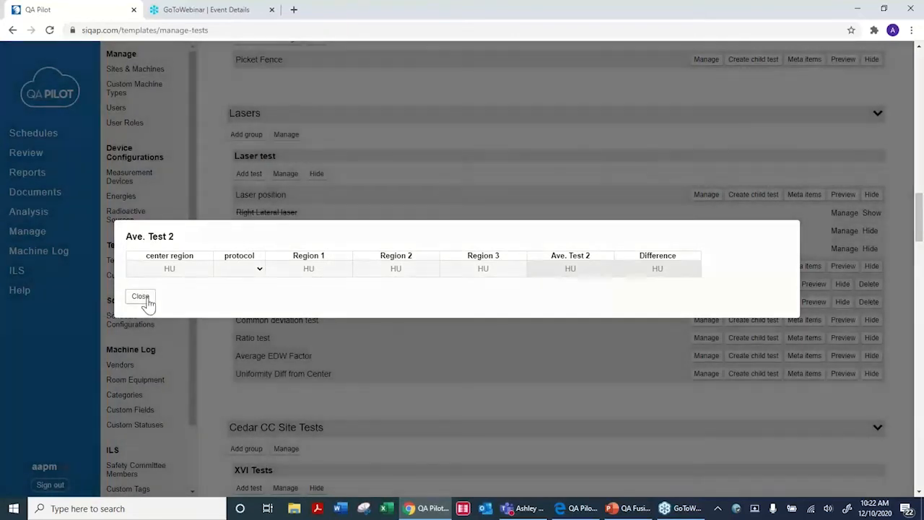
pyautogui.click(145, 298)
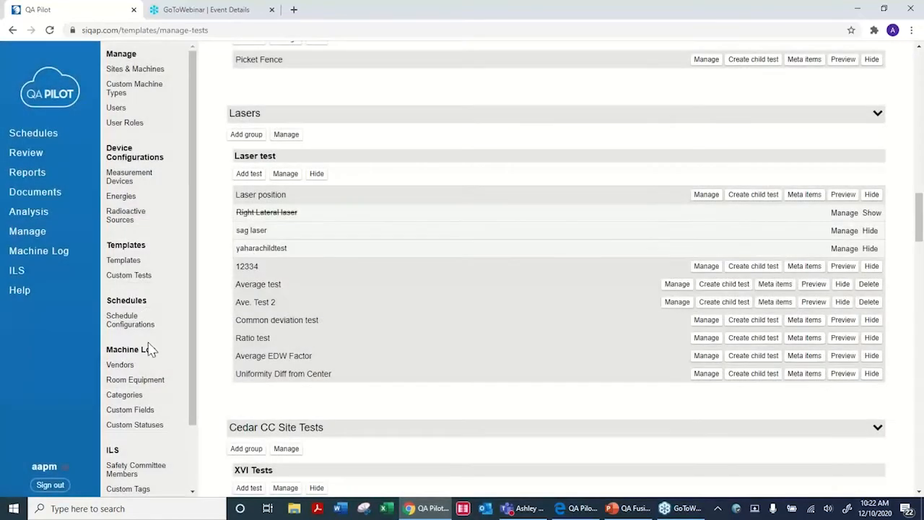
pyautogui.click(842, 339)
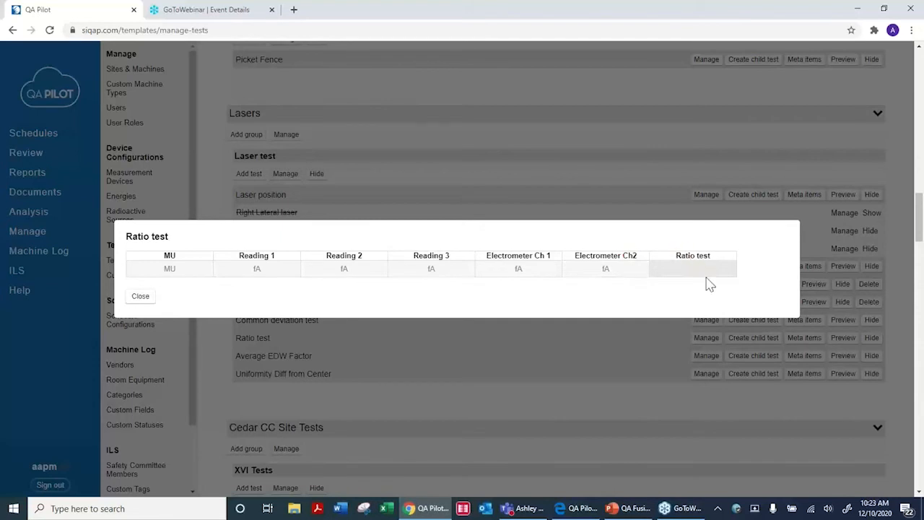
pyautogui.click(140, 297)
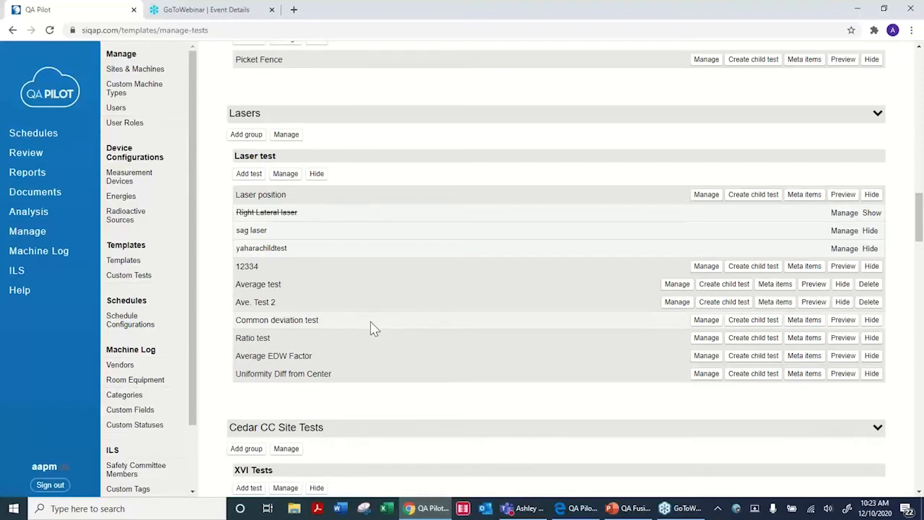
# View the schedule configurations, collapse and re-expand all sites, and look over the schedules of Cedar Cancer Center and Maple Hospital
pyautogui.click(125, 331)
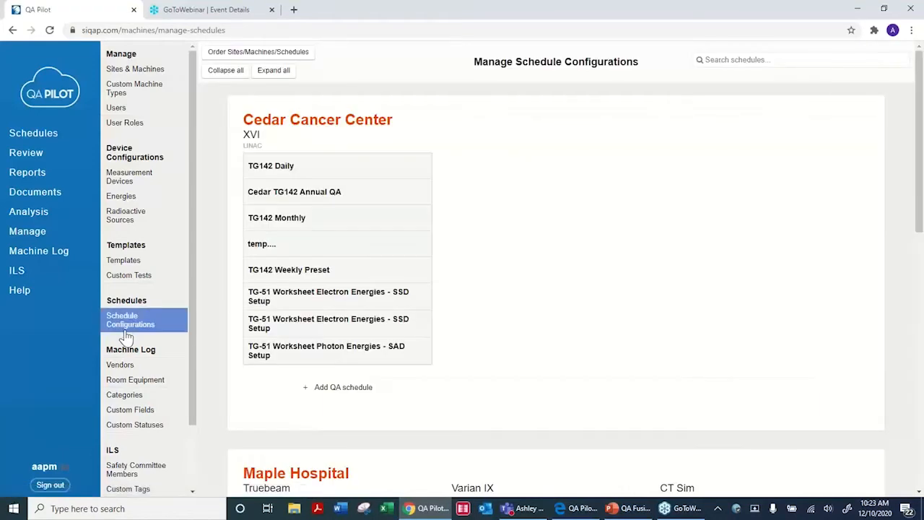
pyautogui.click(225, 73)
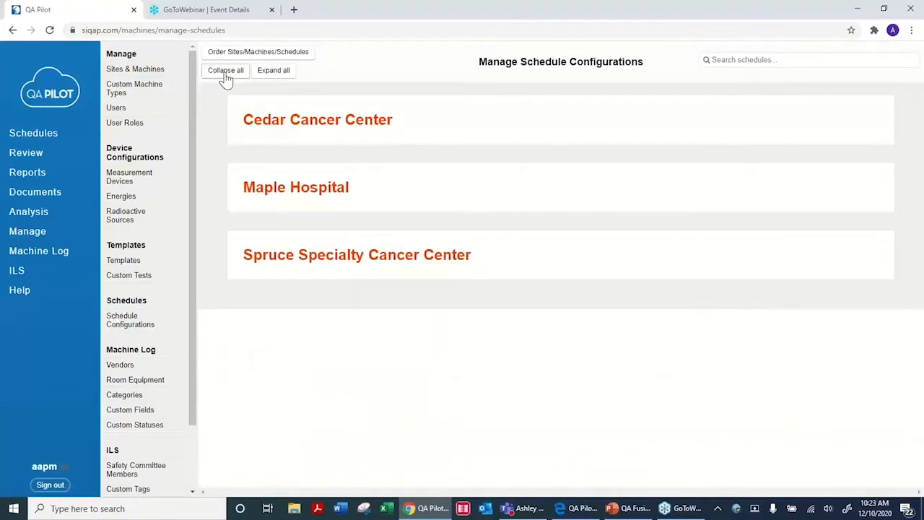
pyautogui.click(289, 79)
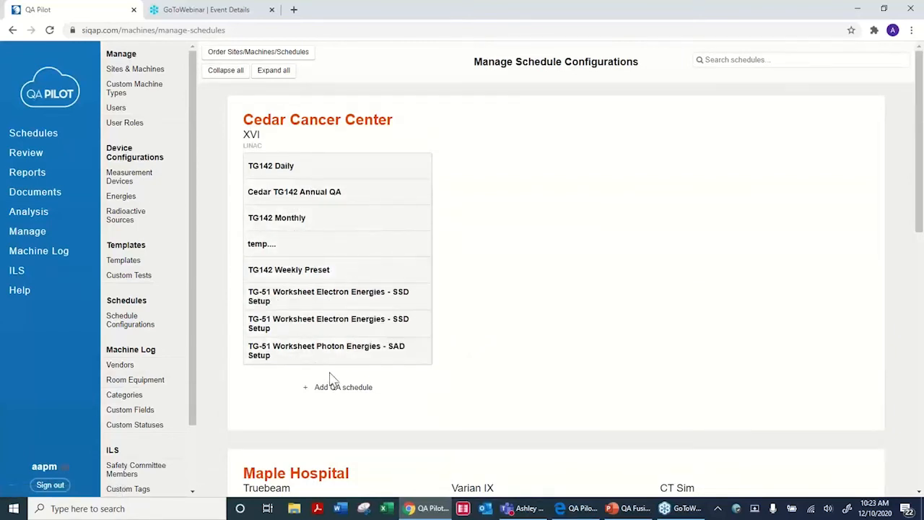
pyautogui.scroll(-3, 571, 221)
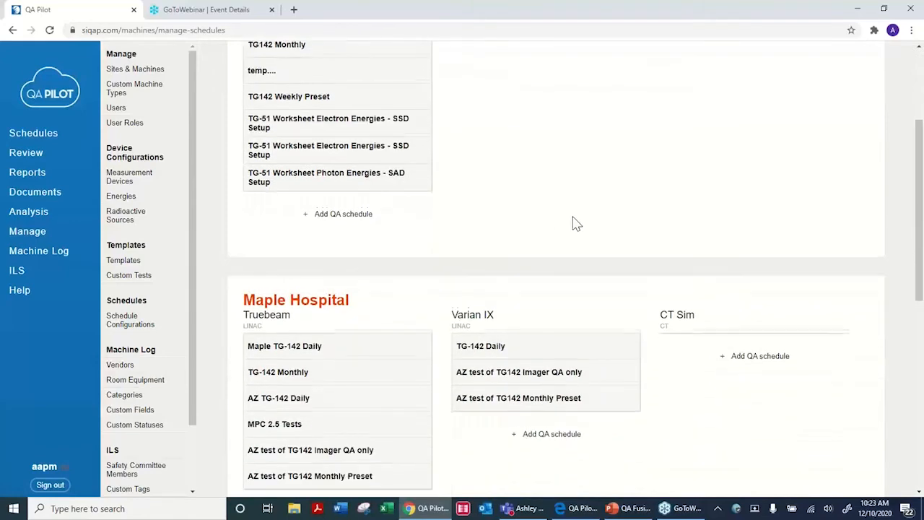
pyautogui.scroll(3, 574, 223)
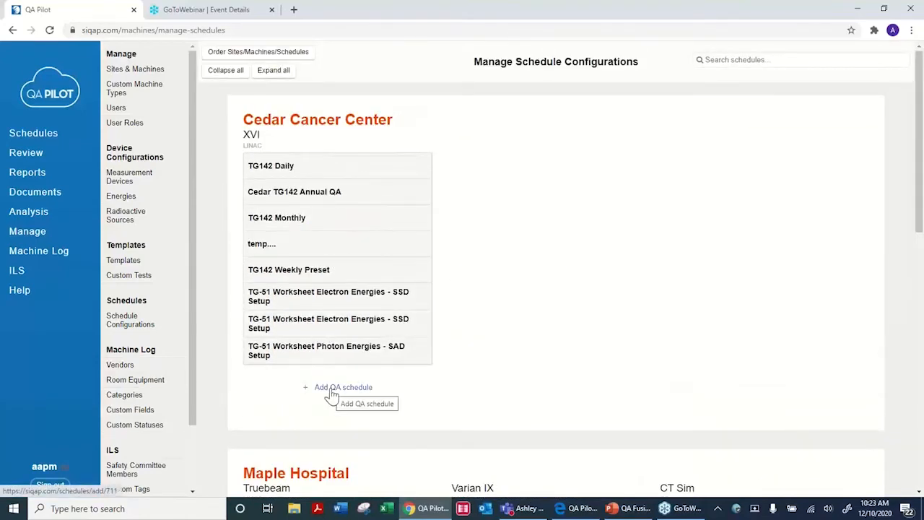
# Open the form for adding a QA schedule to Cedar Cancer Center's XVI machine and look over its templates, user groups and schedule settings
pyautogui.click(330, 390)
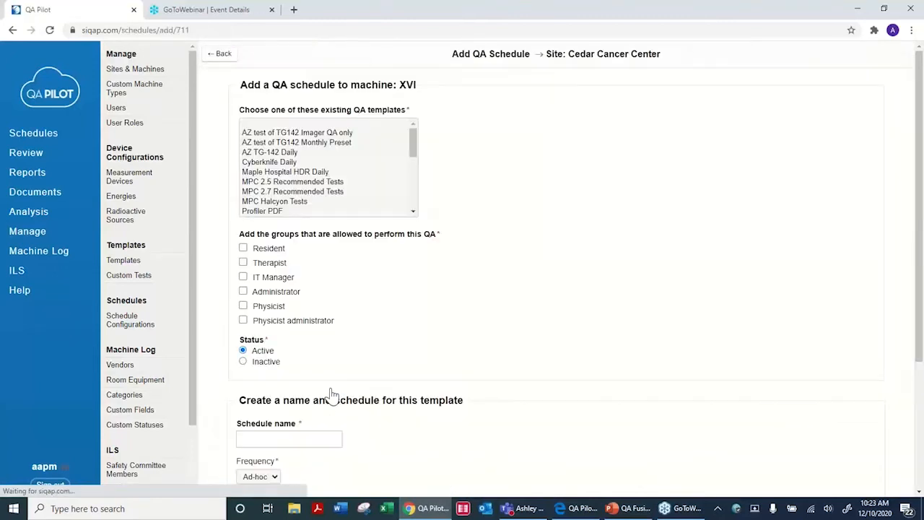
pyautogui.moveTo(412, 143); pyautogui.dragTo(420, 209)
pyautogui.scroll(3, 412, 190)
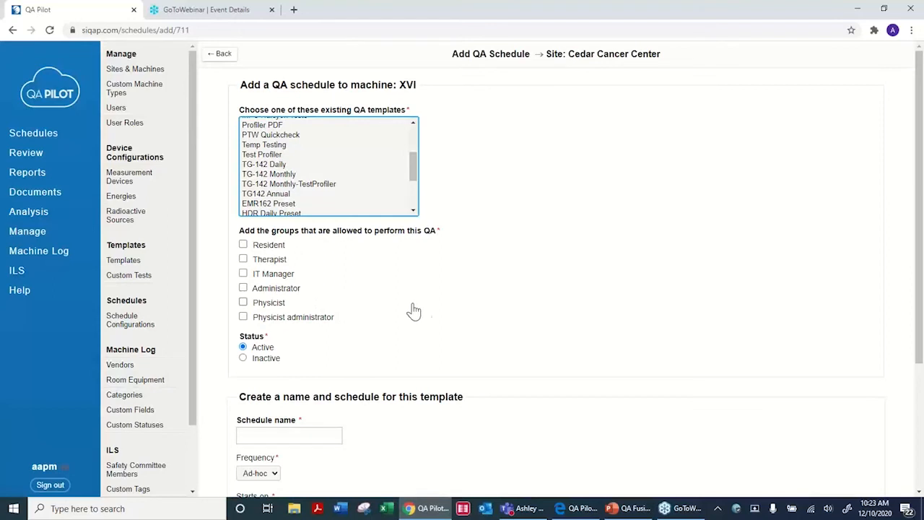
pyautogui.scroll(-1, 440, 305)
pyautogui.scroll(-2, 441, 304)
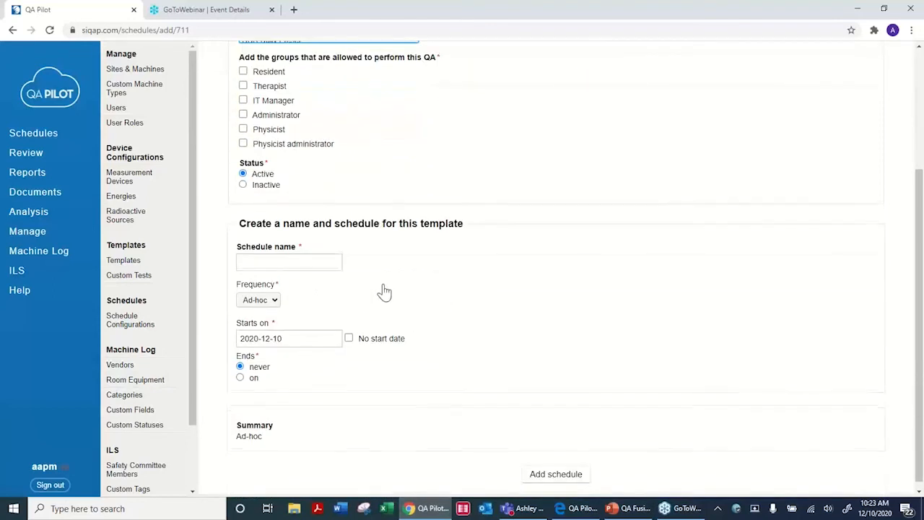
pyautogui.scroll(-1, 383, 289)
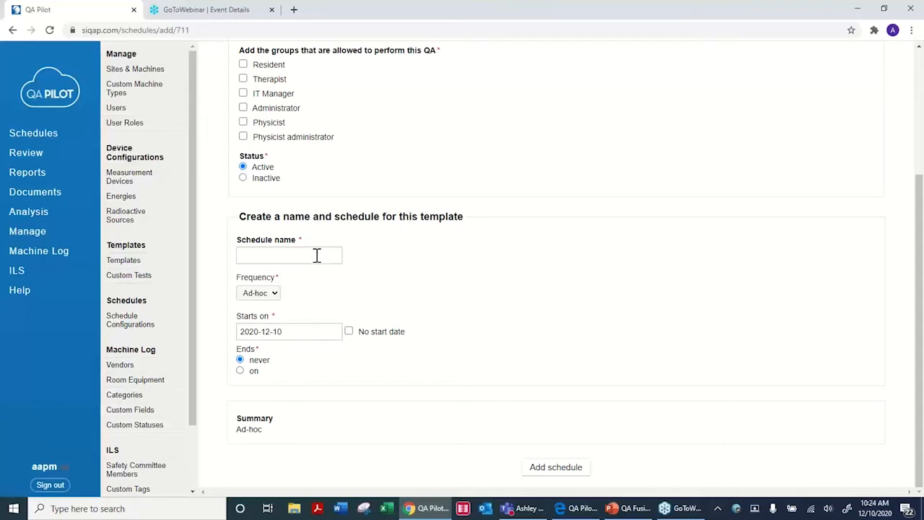
# Try the Weekly frequency for the new QA schedule and examine its repeat, end and summary settings
pyautogui.click(274, 296)
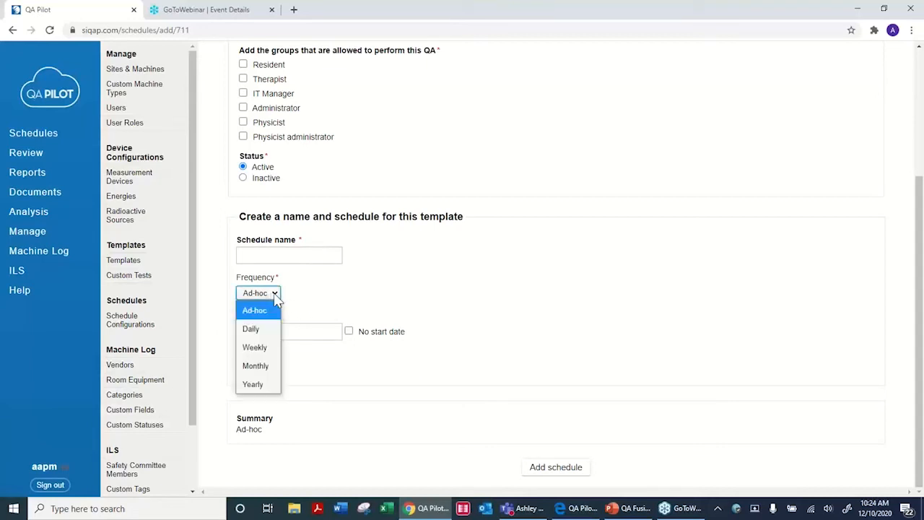
pyautogui.click(264, 348)
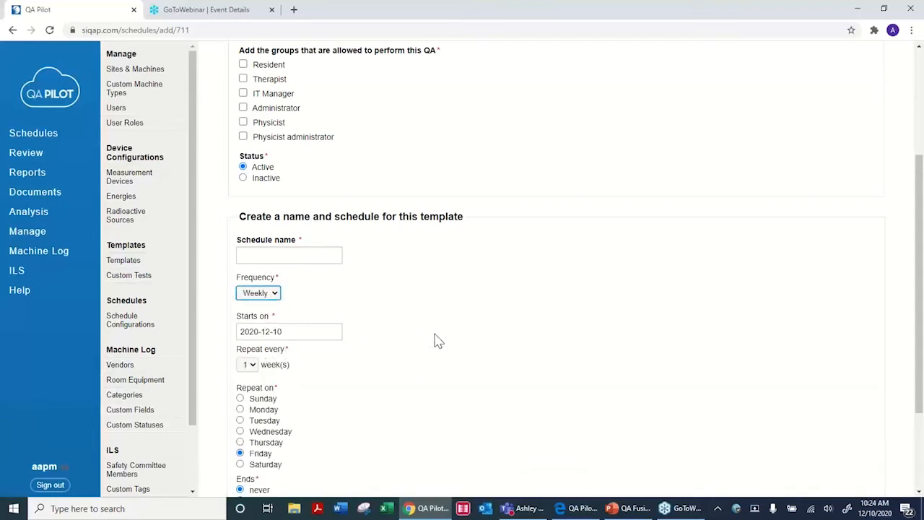
pyautogui.scroll(-2, 431, 324)
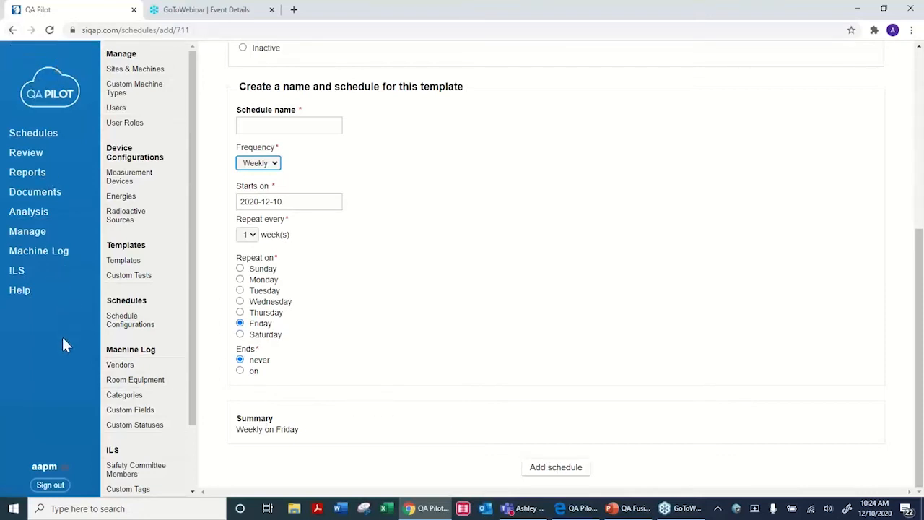
# View the machine log's vendors, room equipment and categories management pages one after another
pyautogui.click(115, 369)
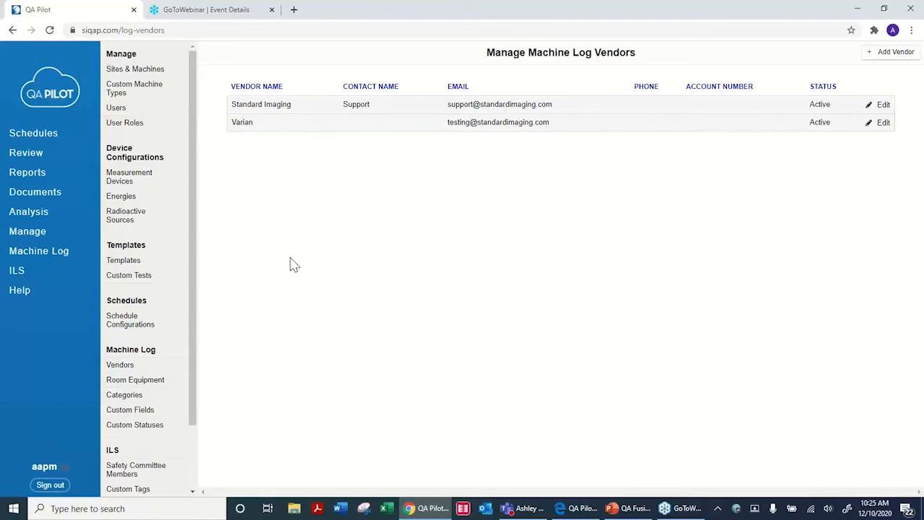
pyautogui.click(153, 388)
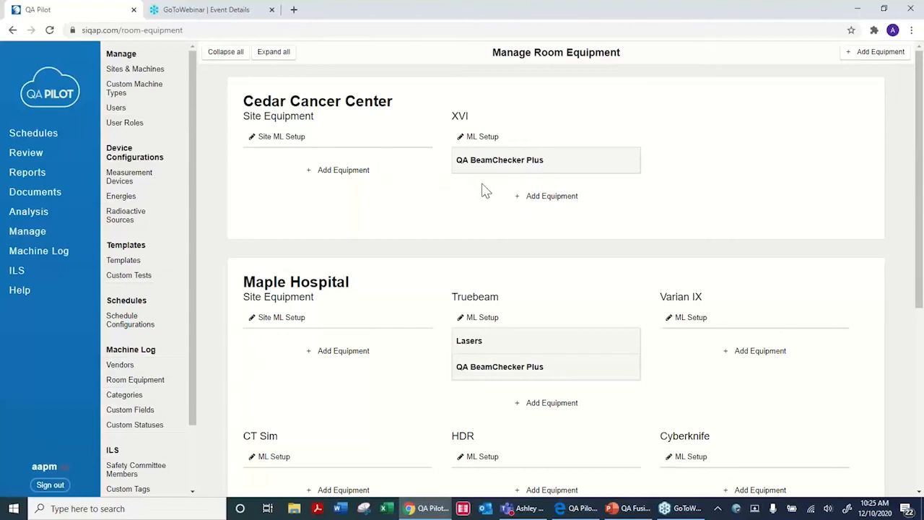
pyautogui.click(144, 401)
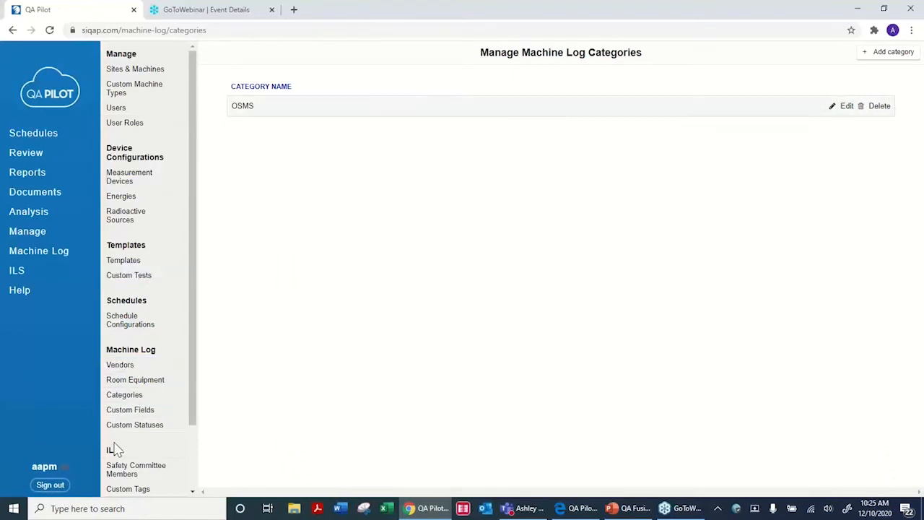
# View the machine log custom fields, open a new custom field form to examine its type options, and return to the list without adding one
pyautogui.click(131, 415)
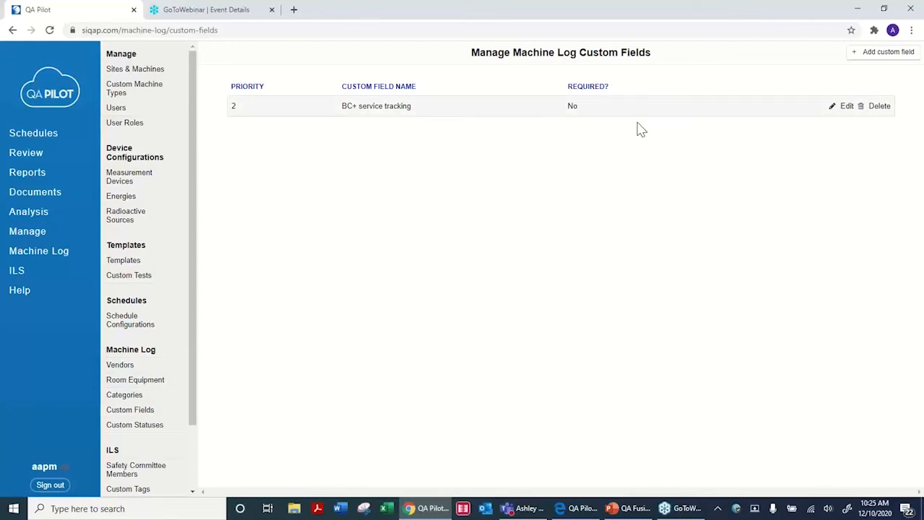
pyautogui.click(859, 55)
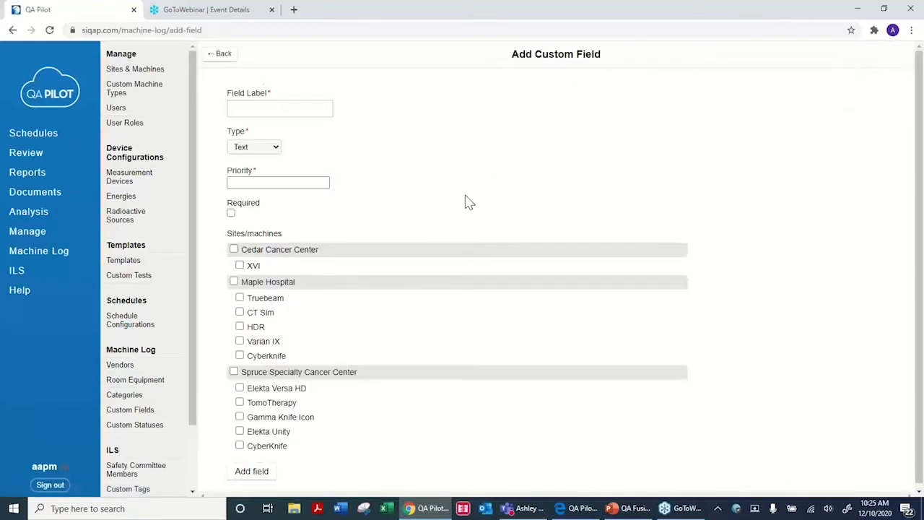
pyautogui.scroll(-1, 466, 203)
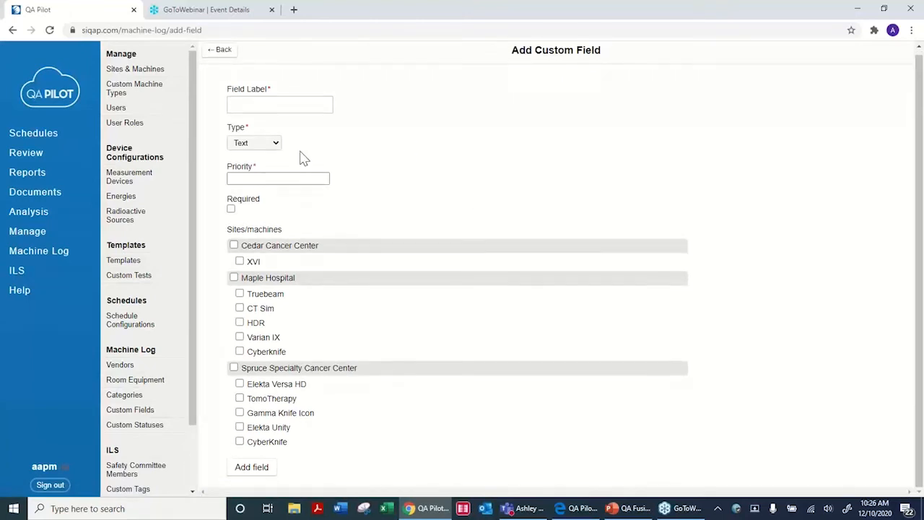
pyautogui.click(276, 144)
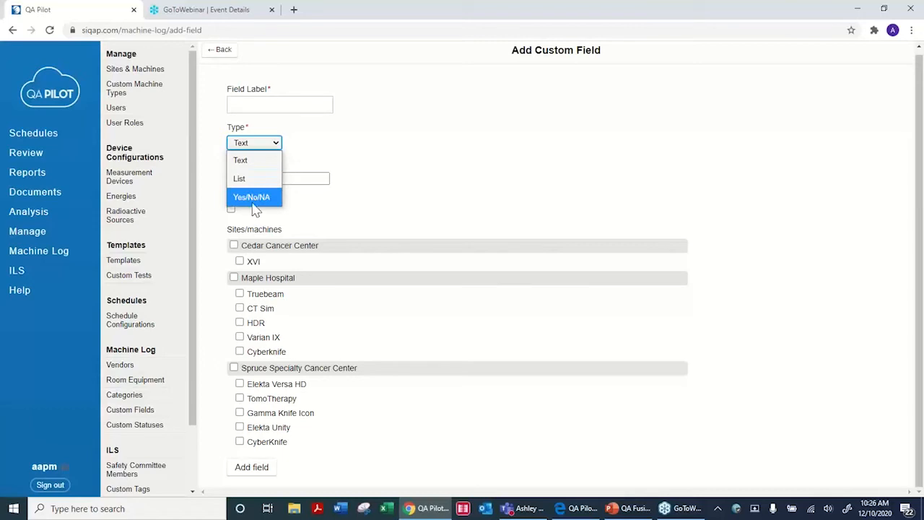
pyautogui.click(434, 170)
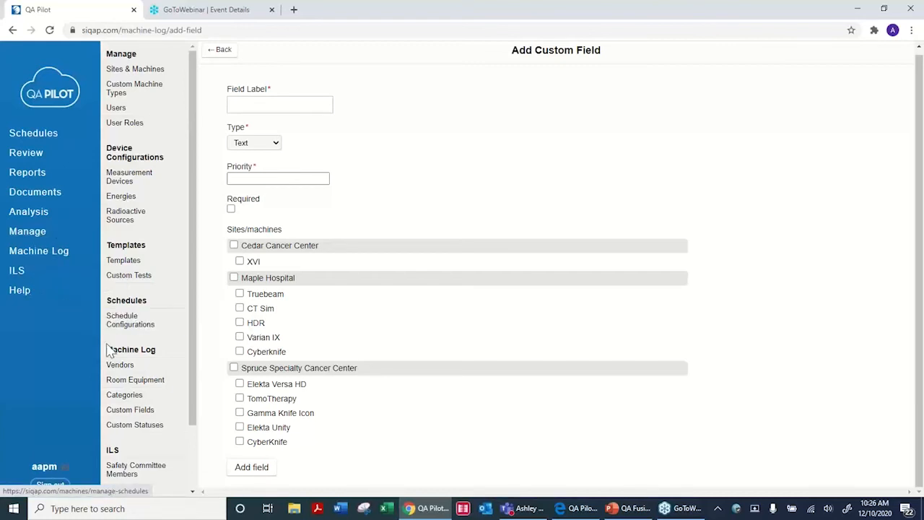
pyautogui.click(124, 413)
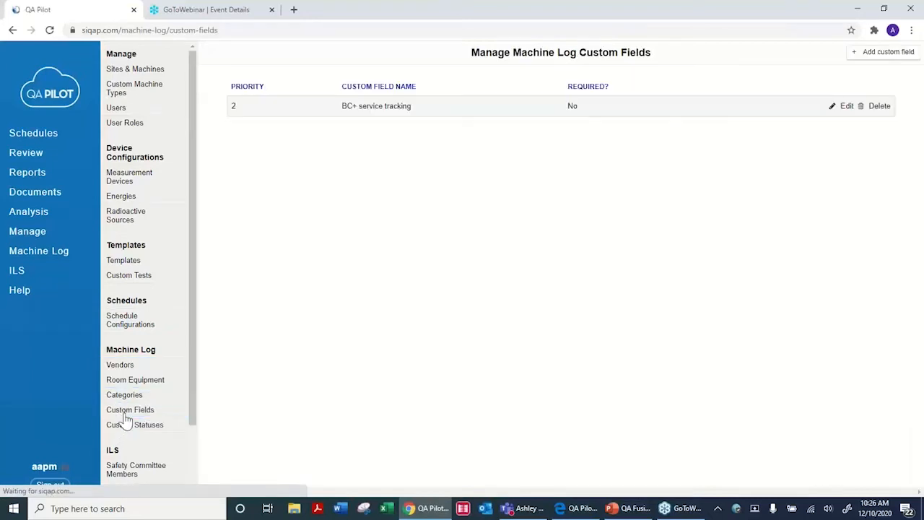
# View the machine log custom statuses, open the form for adding a status, and close it without adding one
pyautogui.click(124, 430)
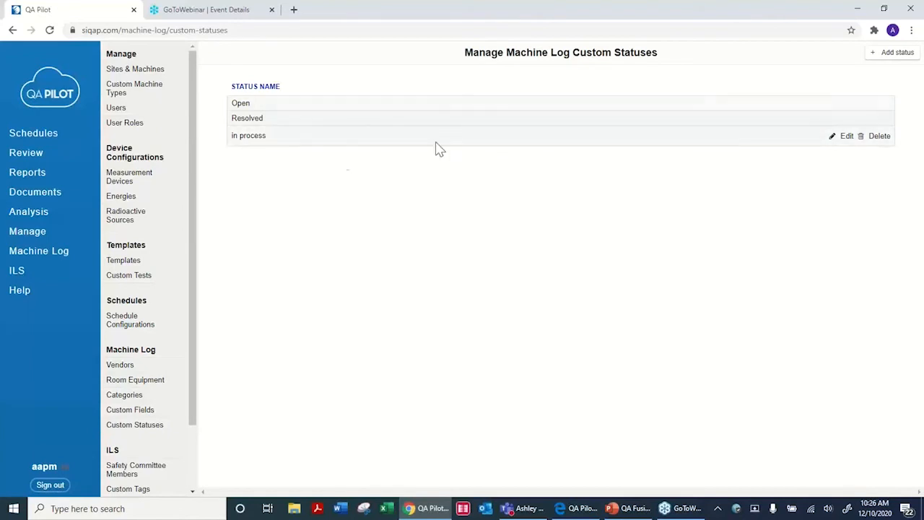
pyautogui.click(874, 61)
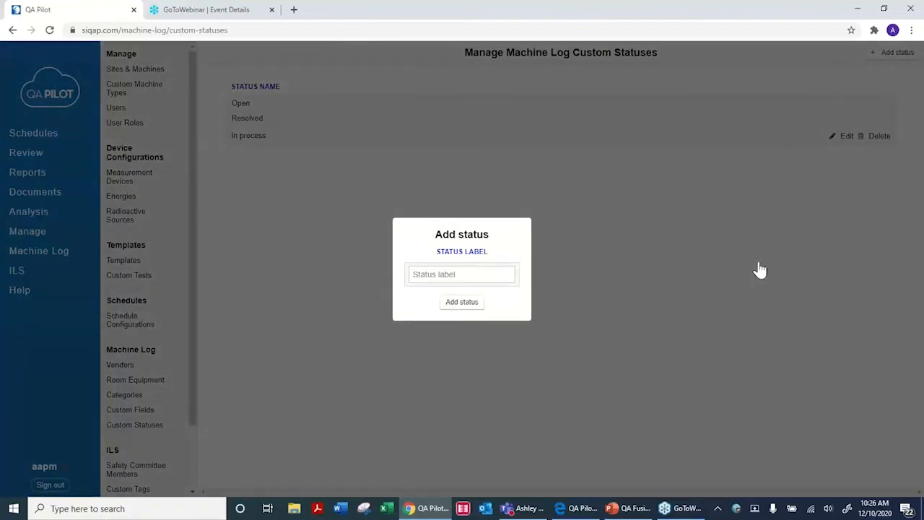
pyautogui.click(758, 268)
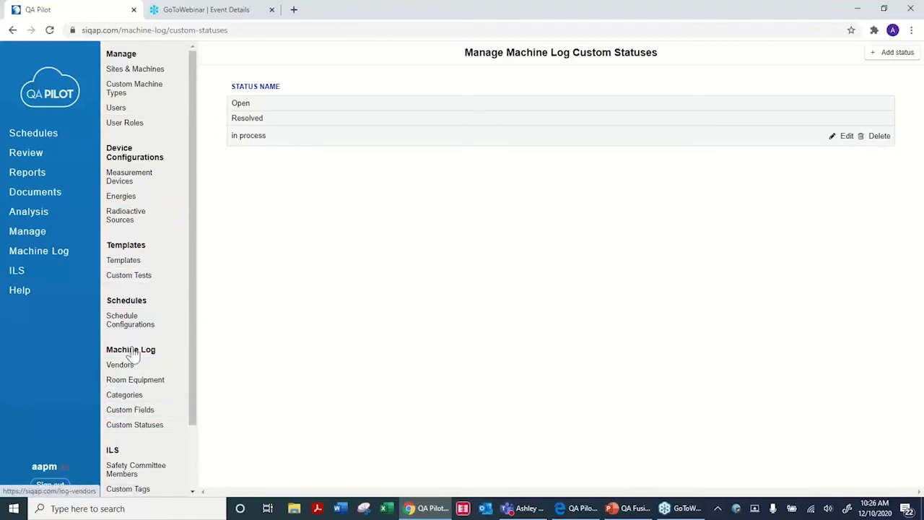
# Open a new machine log entry, look through its fields, and set Machine Down to Yes to examine the downtime fields
pyautogui.click(39, 252)
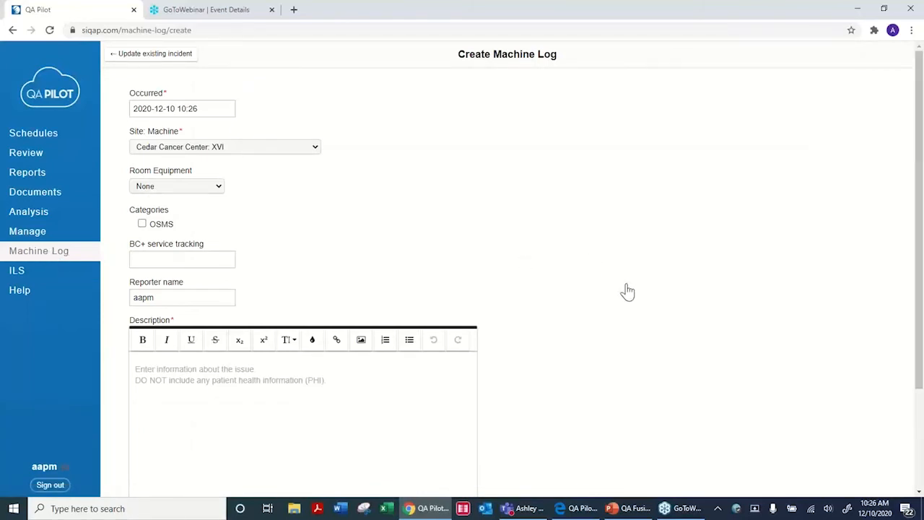
pyautogui.scroll(-1, 627, 290)
pyautogui.scroll(1, 628, 291)
pyautogui.scroll(-2, 448, 296)
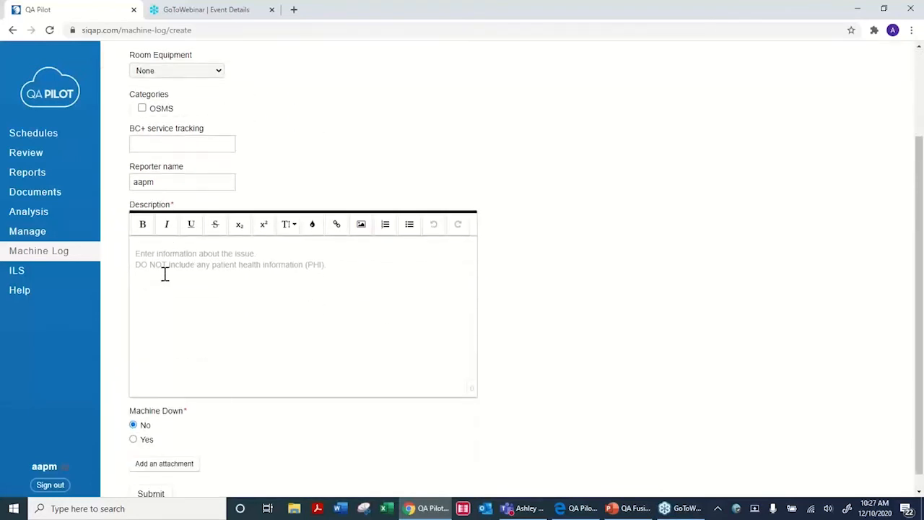
pyautogui.scroll(-1, 347, 285)
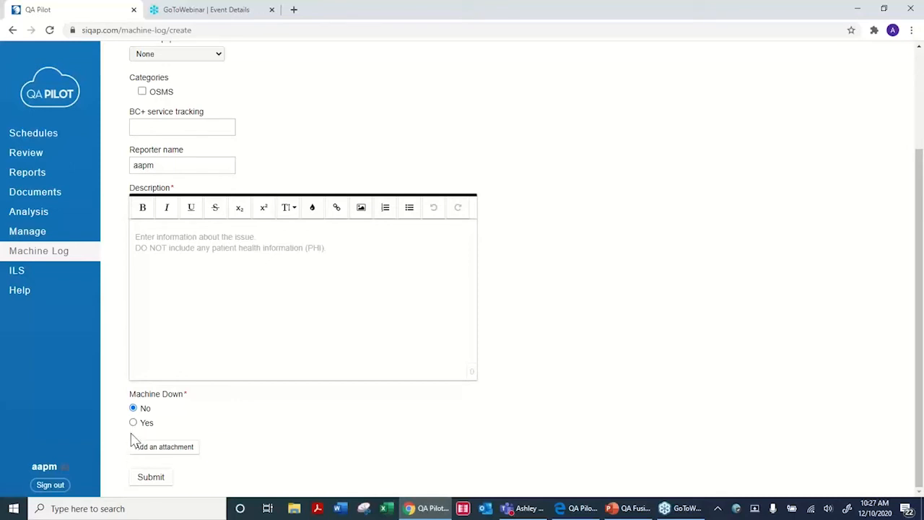
pyautogui.click(133, 422)
pyautogui.scroll(-2, 413, 428)
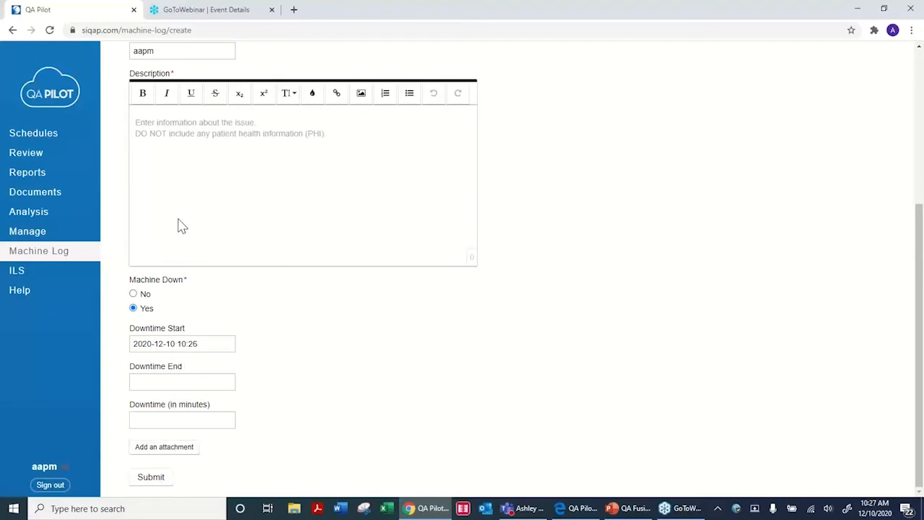
# Open the December 10th 2020 TG142 Daily report for XVI from the review list and read through all its sections
pyautogui.click(41, 160)
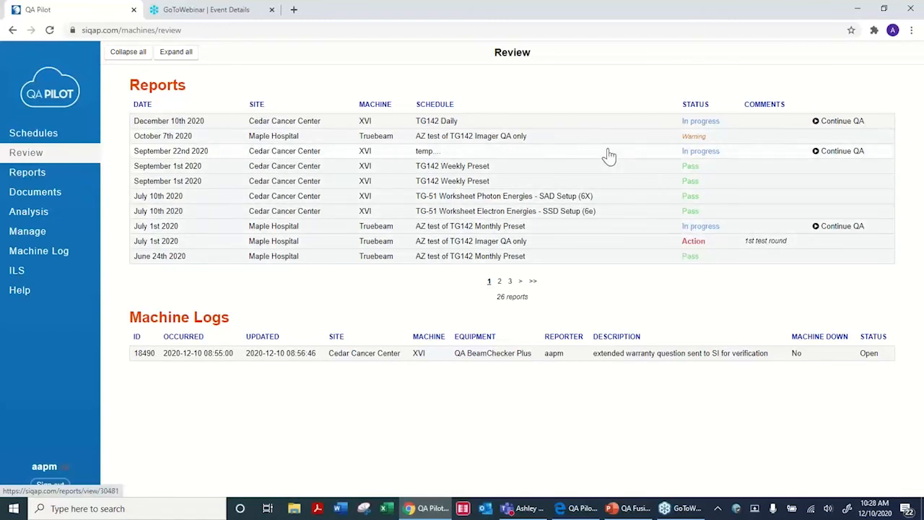
pyautogui.click(268, 129)
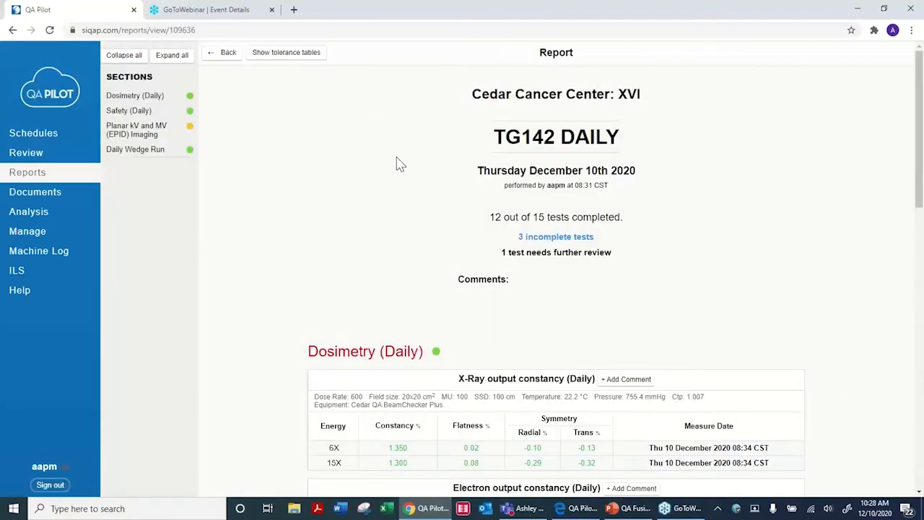
pyautogui.scroll(-3, 401, 164)
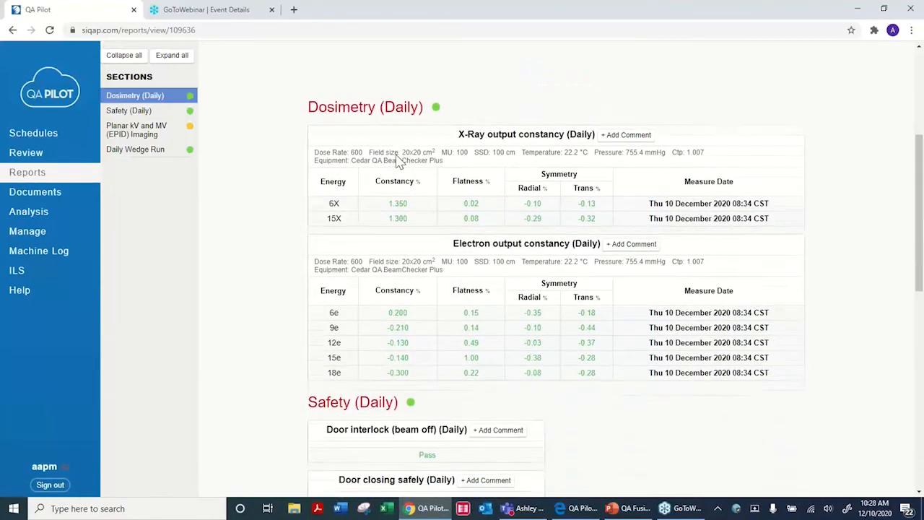
pyautogui.scroll(-1, 399, 160)
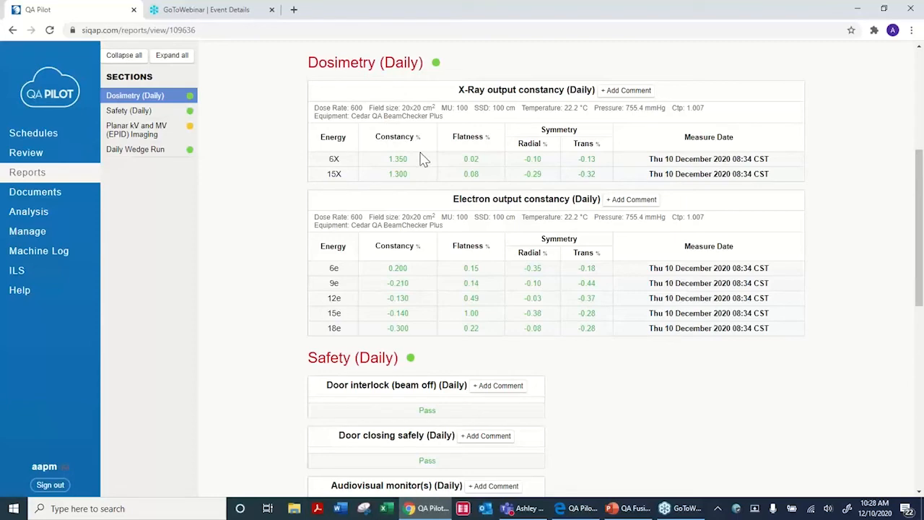
pyautogui.scroll(2, 424, 159)
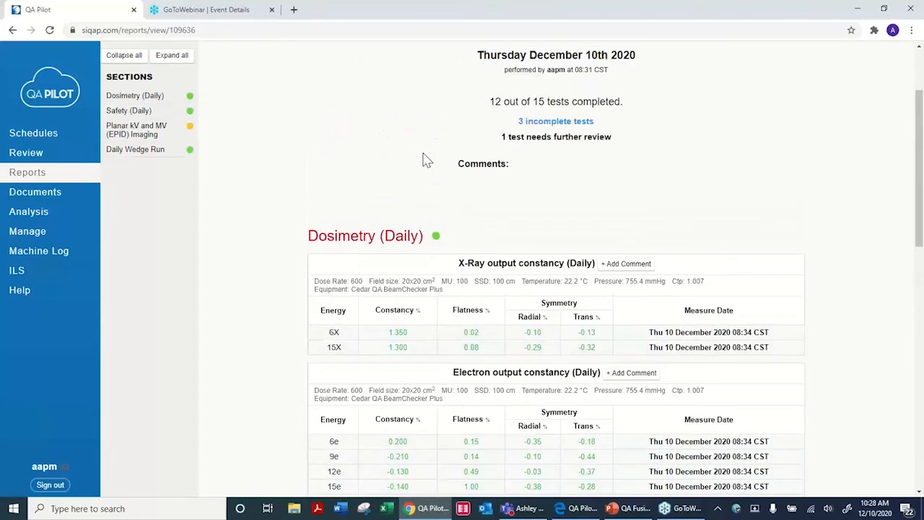
pyautogui.scroll(-4, 426, 160)
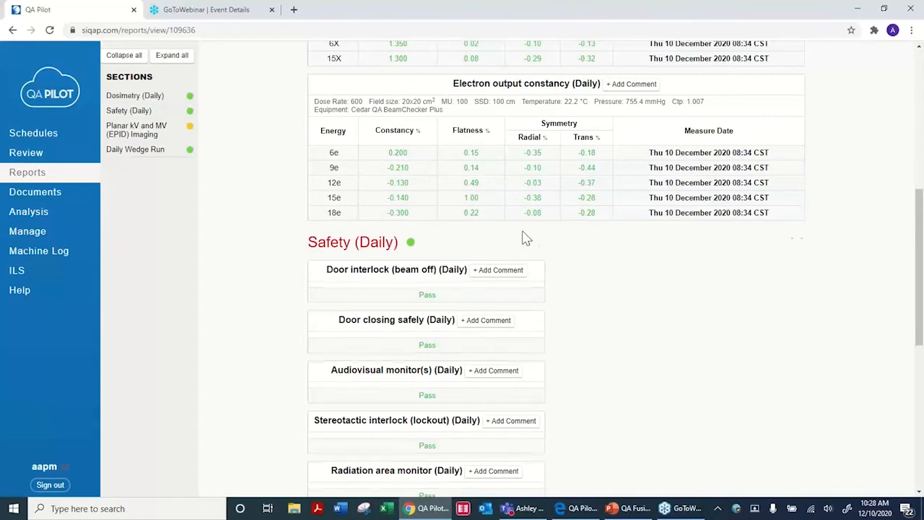
pyautogui.scroll(-3, 570, 267)
pyautogui.scroll(-3, 575, 283)
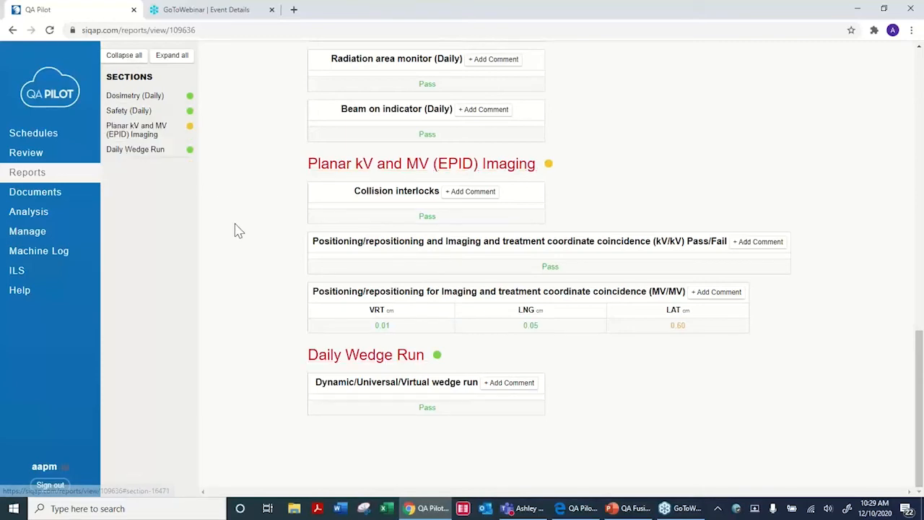
pyautogui.scroll(8, 274, 219)
pyautogui.scroll(5, 274, 218)
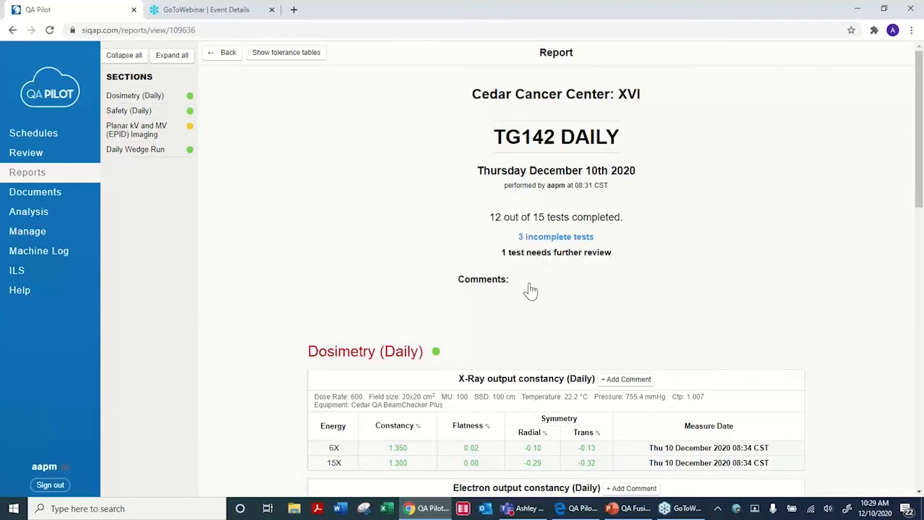
# Expand the report's list of incomplete tests, look over the results again, and return to the schedules overview
pyautogui.click(543, 241)
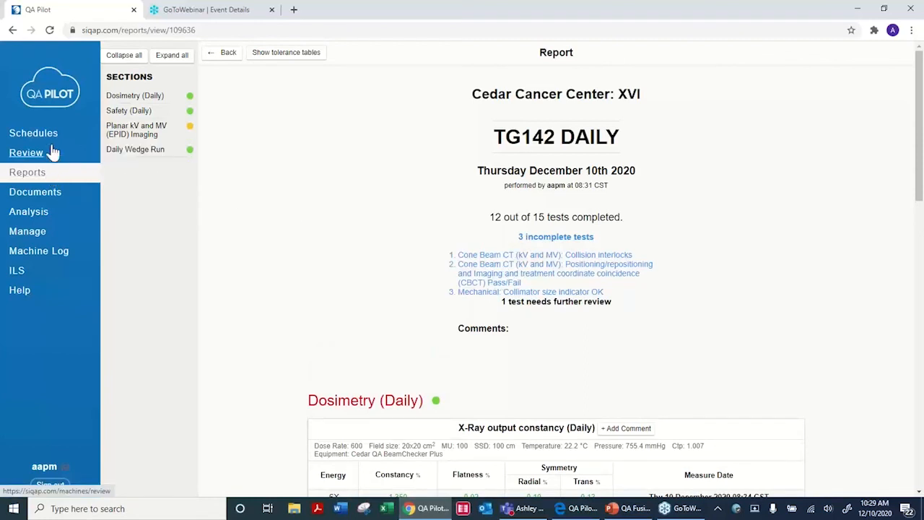
pyautogui.scroll(-4, 456, 230)
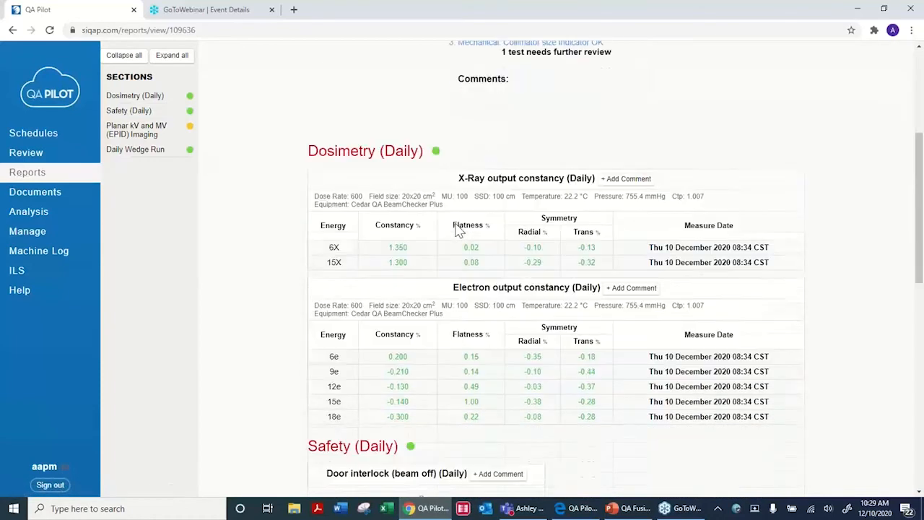
pyautogui.scroll(-4, 456, 230)
pyautogui.scroll(4, 456, 230)
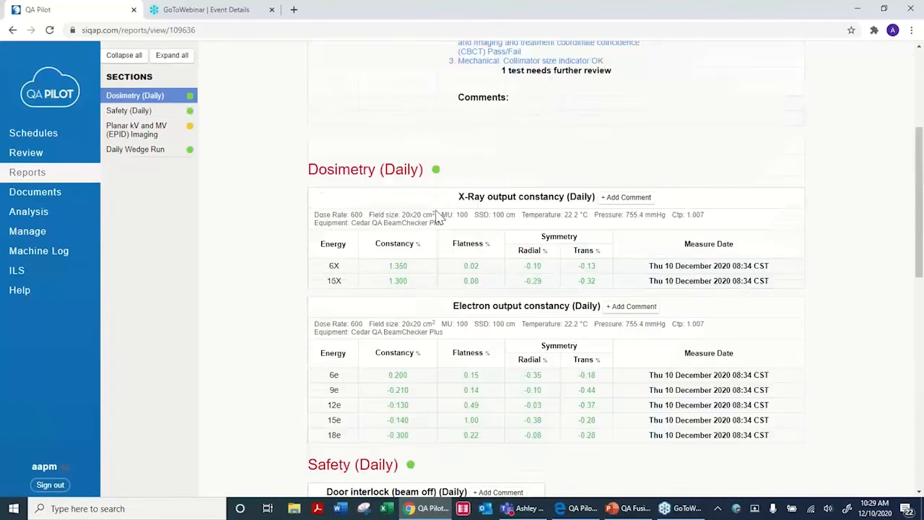
pyautogui.click(41, 141)
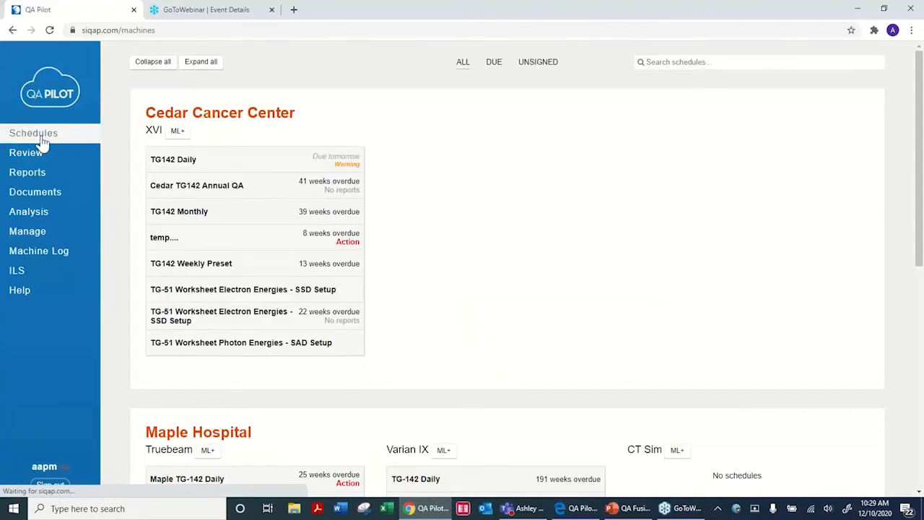
# Collapse all sites in the schedules overview, expand only Cedar Cancer Center, and open the TG142 Daily QA for XVI
pyautogui.moveTo(305, 170)
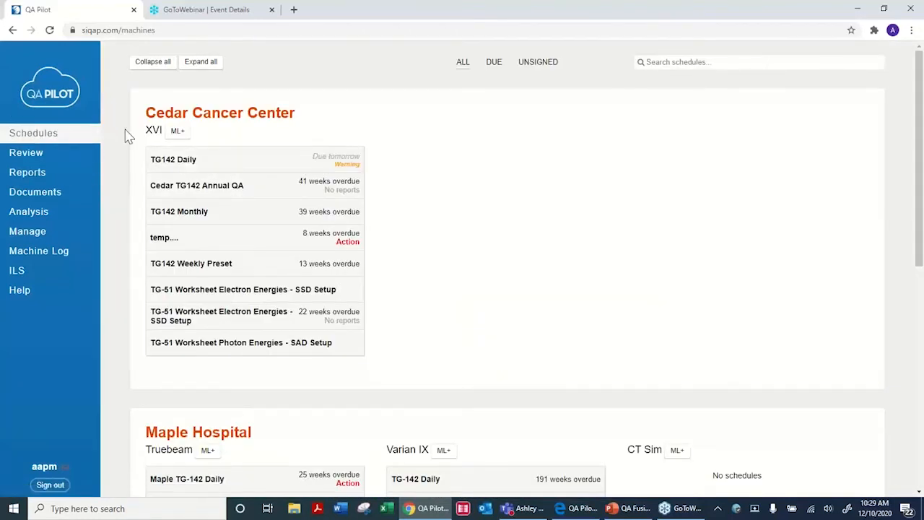
pyautogui.click(159, 65)
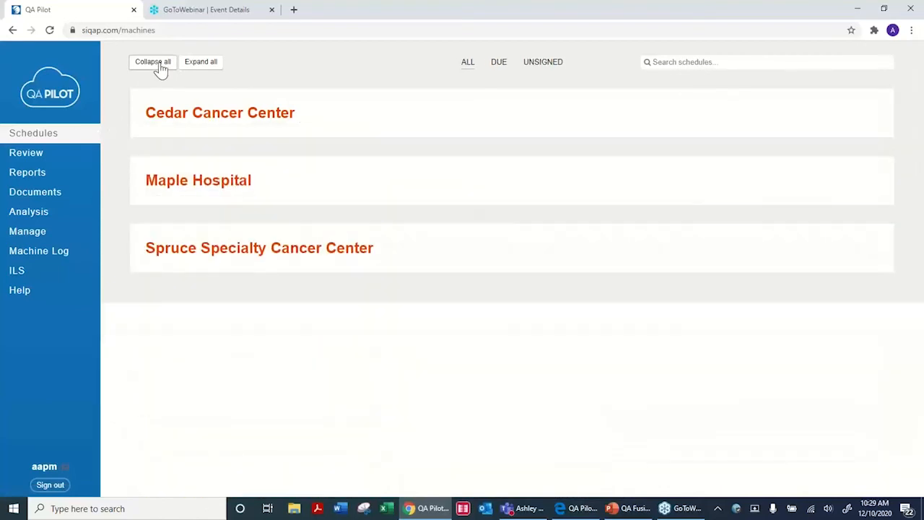
pyautogui.click(175, 117)
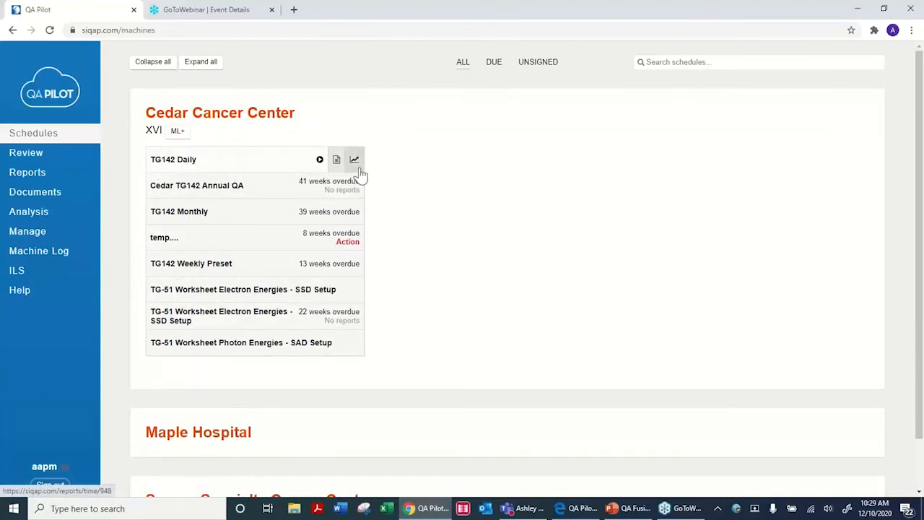
pyautogui.click(321, 160)
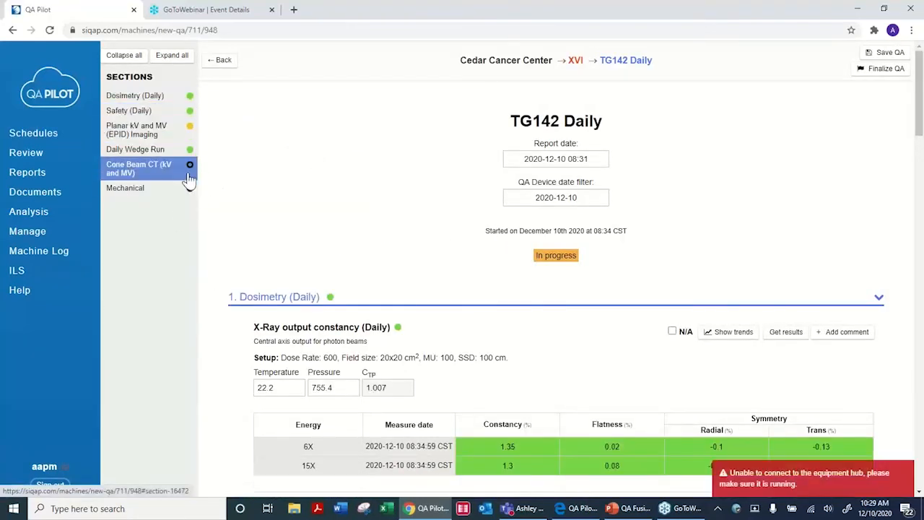
# Mark both Cone Beam CT tests and the Mechanical collimator size indicator test as Pass, and finalize the QA without comments or attachments
pyautogui.click(157, 173)
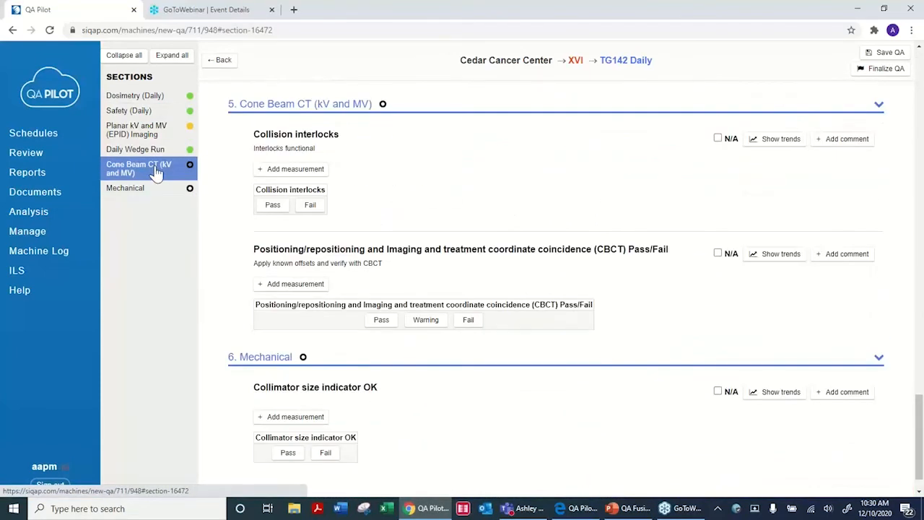
pyautogui.click(271, 206)
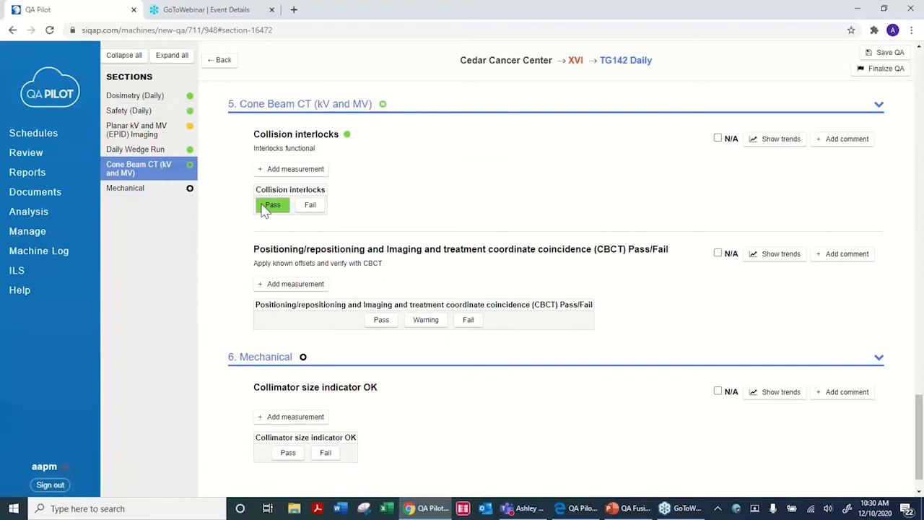
pyautogui.click(377, 323)
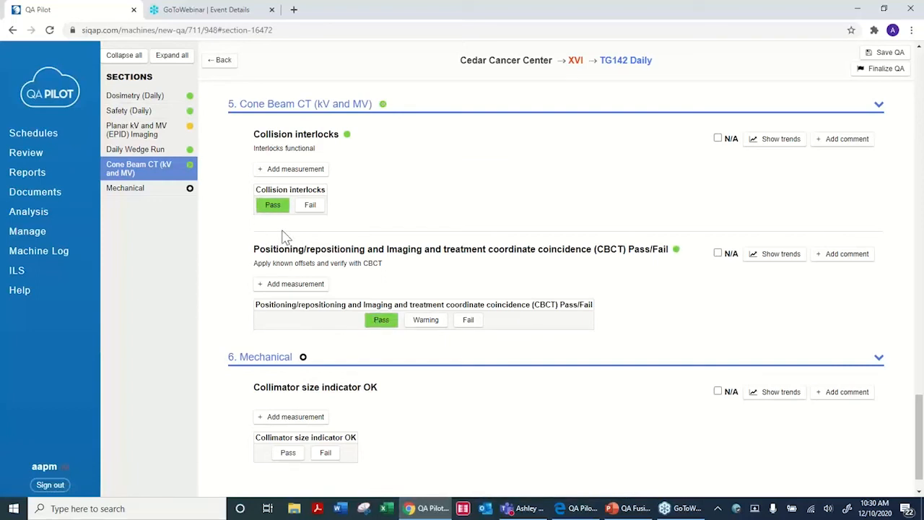
pyautogui.click(289, 452)
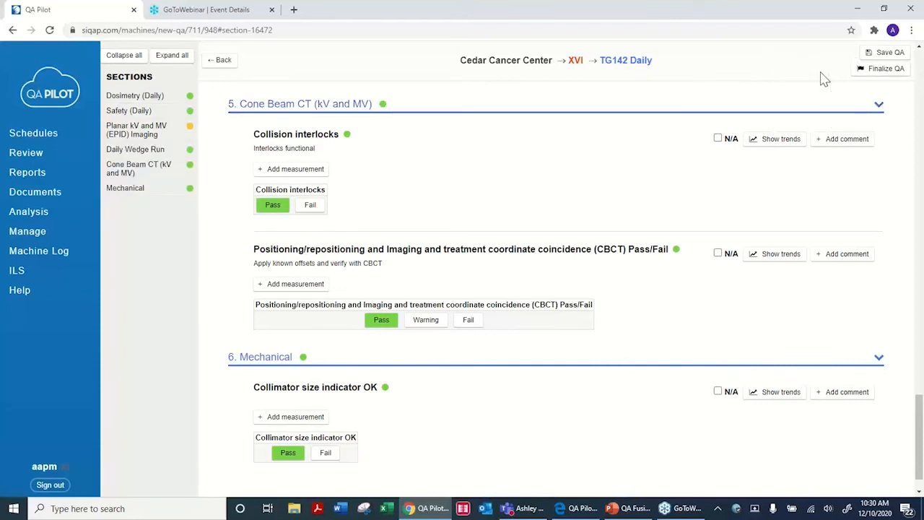
pyautogui.click(877, 69)
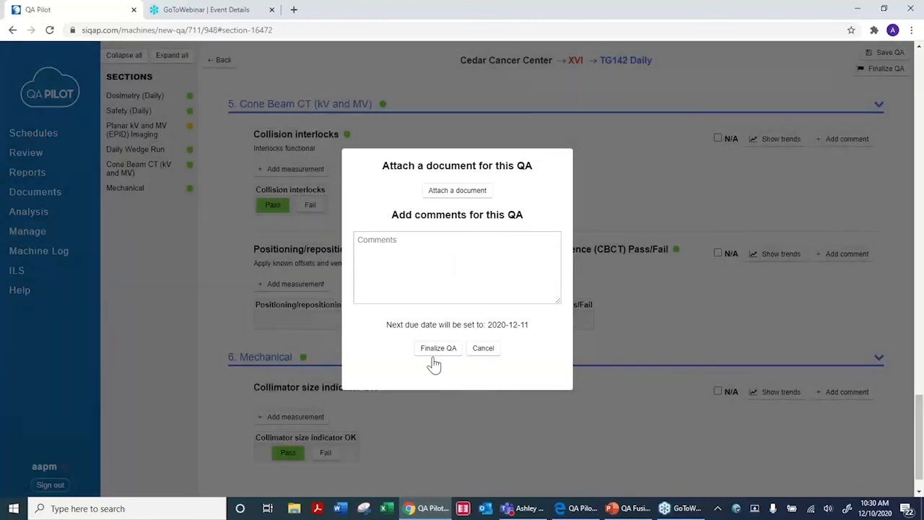
pyautogui.click(436, 349)
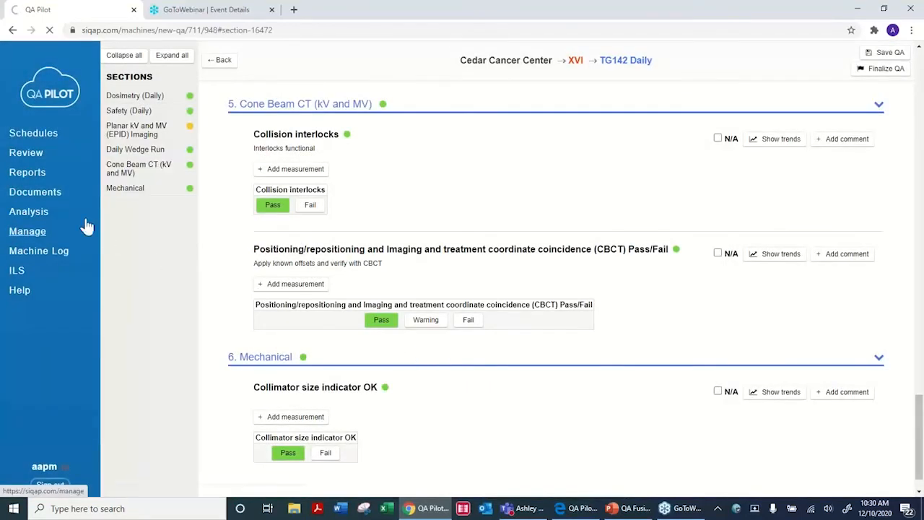
# Open the reports list and filter it by site, first for Cedar Cancer Center and finally for Maple Hospital
pyautogui.click(29, 173)
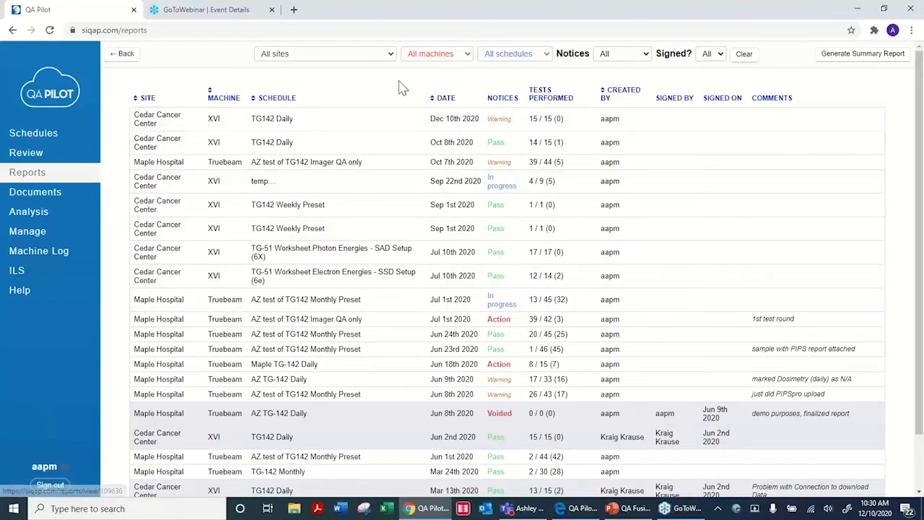
pyautogui.click(392, 55)
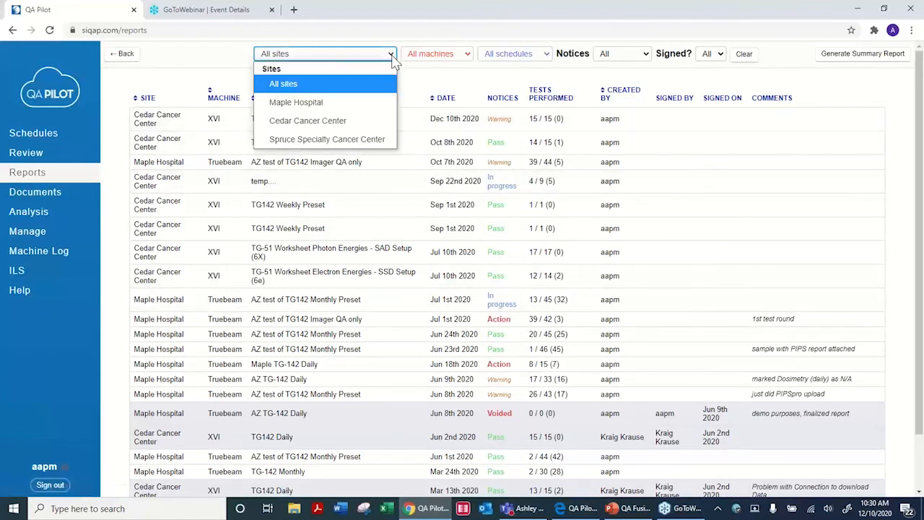
pyautogui.click(330, 123)
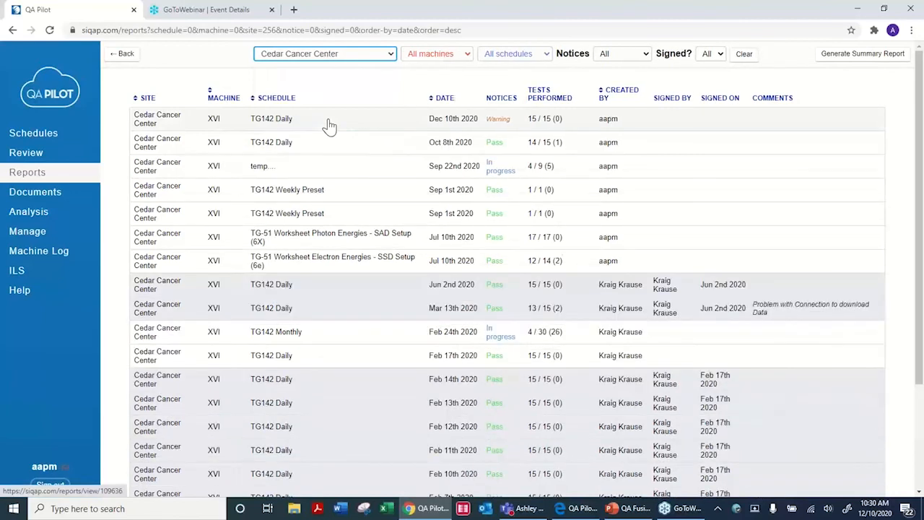
pyautogui.click(389, 56)
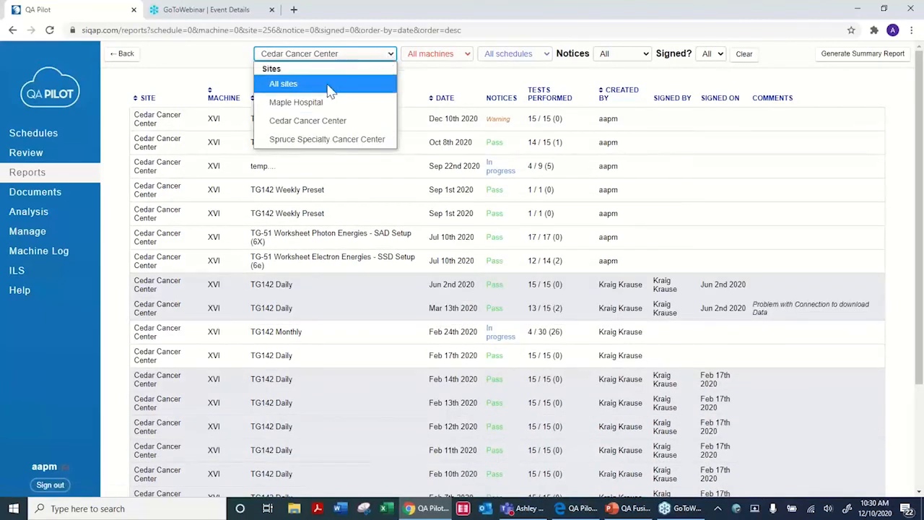
pyautogui.click(325, 102)
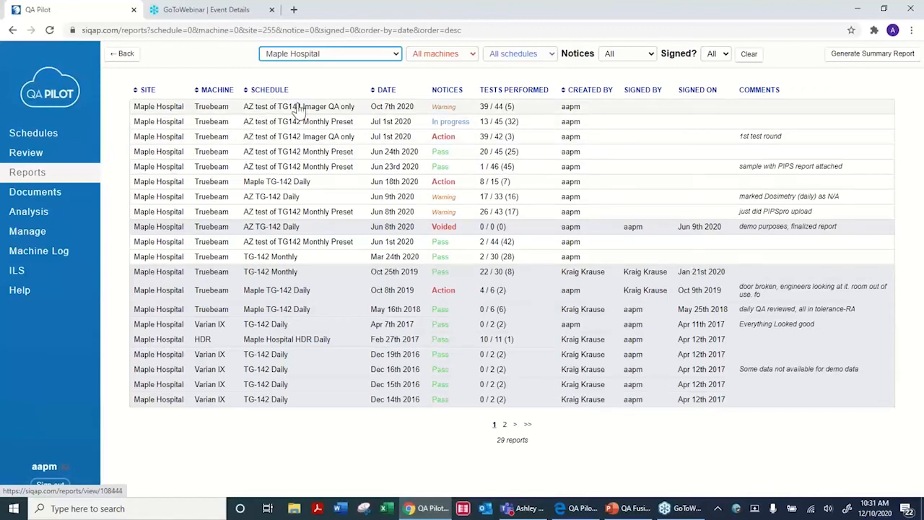
# Open the October 7th 2020 Truebeam report for AZ test of TG142 Imager QA only and read down to its Radiation/Light Field PIPSpro report
pyautogui.click(252, 114)
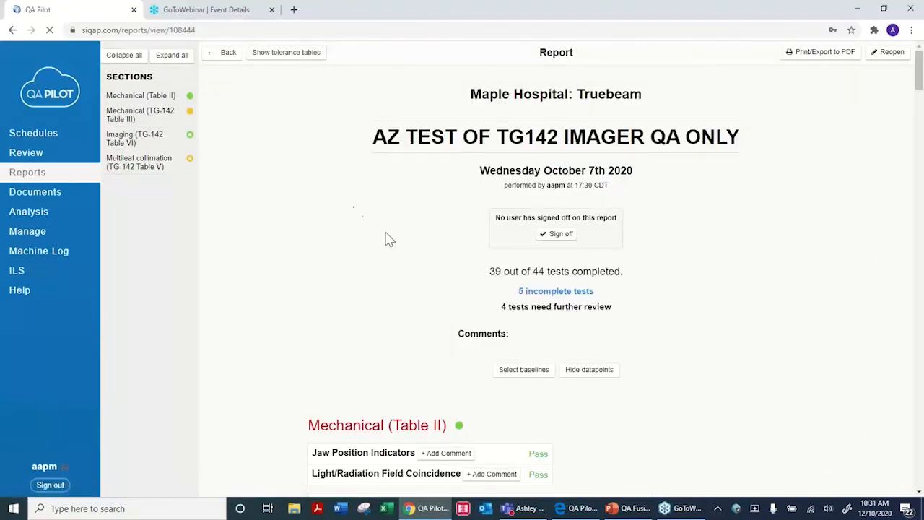
pyautogui.scroll(-2, 366, 227)
pyautogui.scroll(-2, 368, 227)
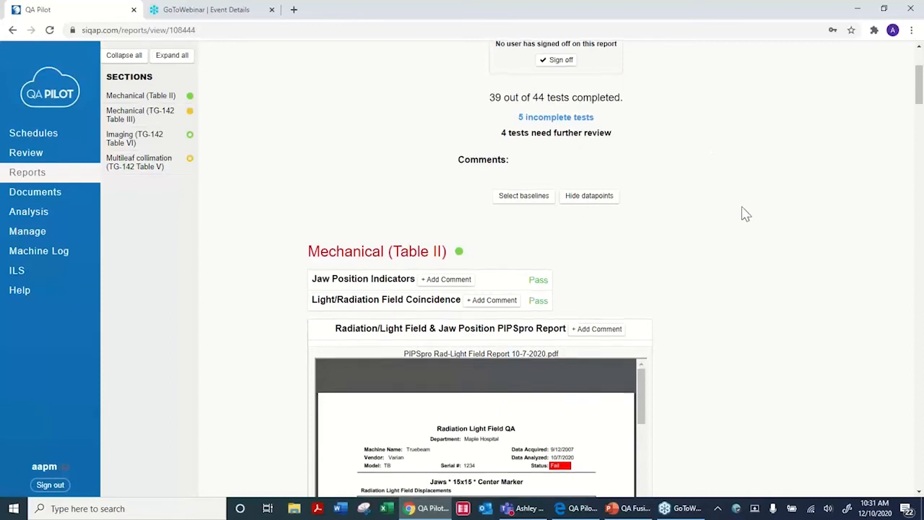
pyautogui.scroll(-1, 745, 214)
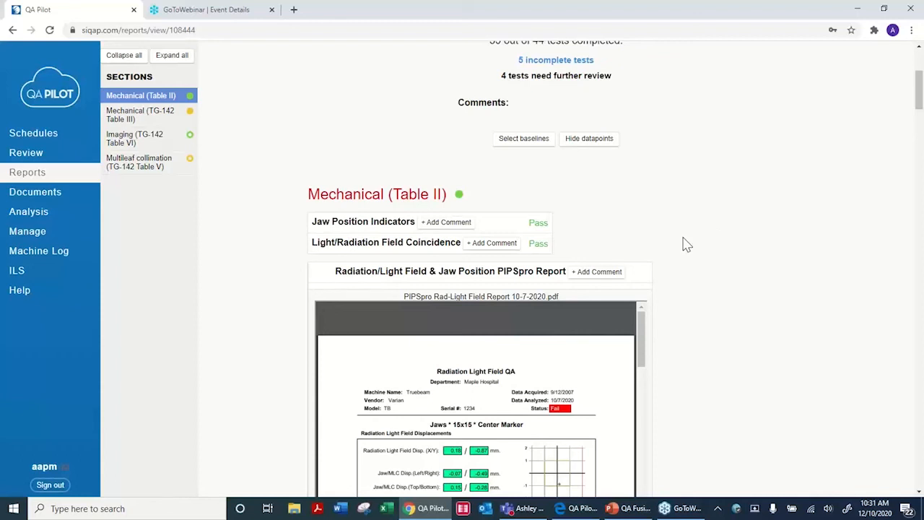
pyautogui.scroll(-1, 686, 244)
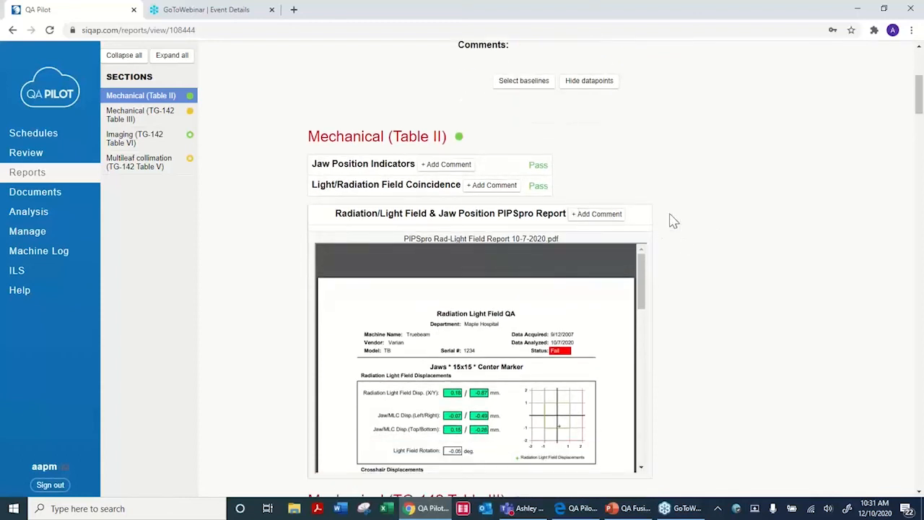
pyautogui.scroll(-2, 698, 221)
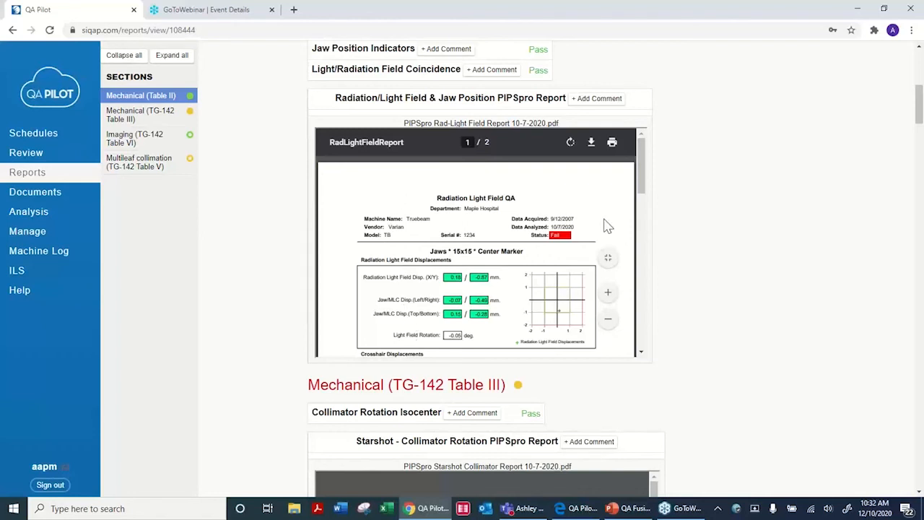
# Examine the embedded radiation light field PDF down to its crosshair displacements and test thresholds, and return to its beginning
pyautogui.moveTo(641, 181)
pyautogui.mouseDown()
pyautogui.moveTo(636, 347)
pyautogui.moveTo(635, 167)
pyautogui.mouseUp()
pyautogui.scroll(2, 714, 274)
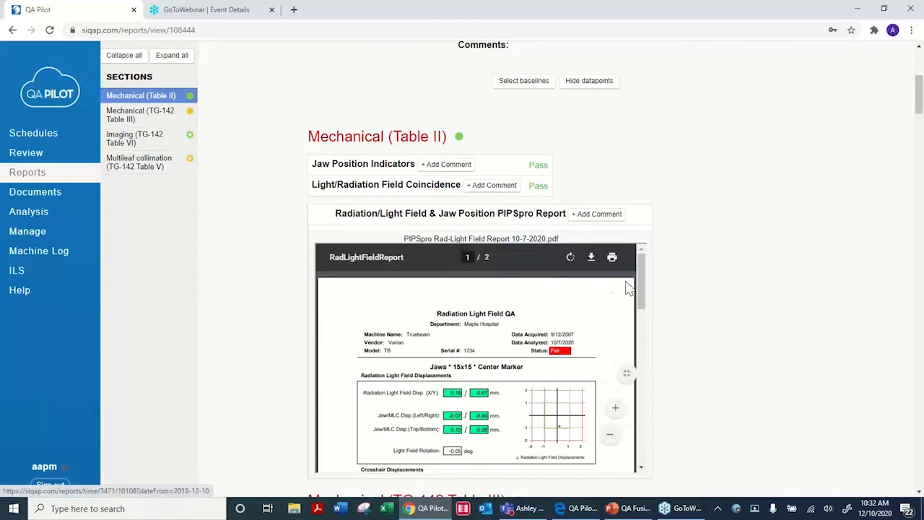
pyautogui.moveTo(643, 281); pyautogui.dragTo(634, 314)
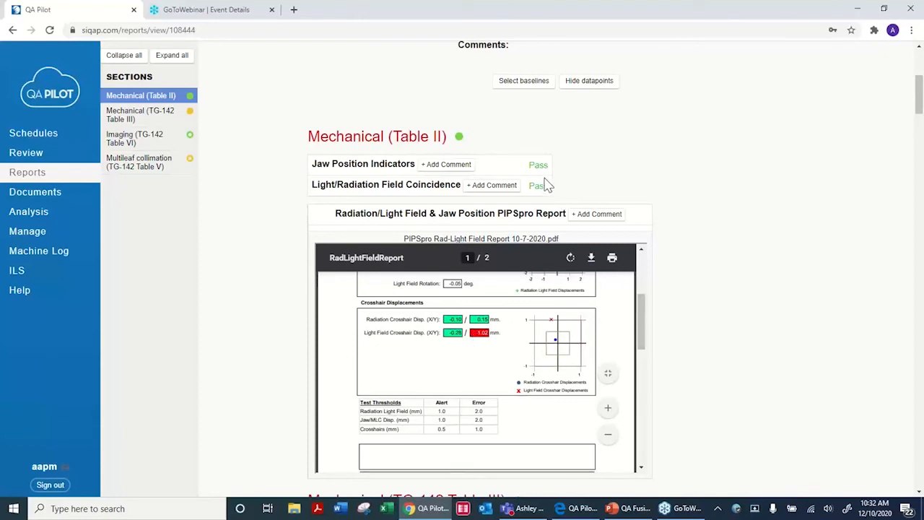
pyautogui.moveTo(640, 323); pyautogui.dragTo(630, 258)
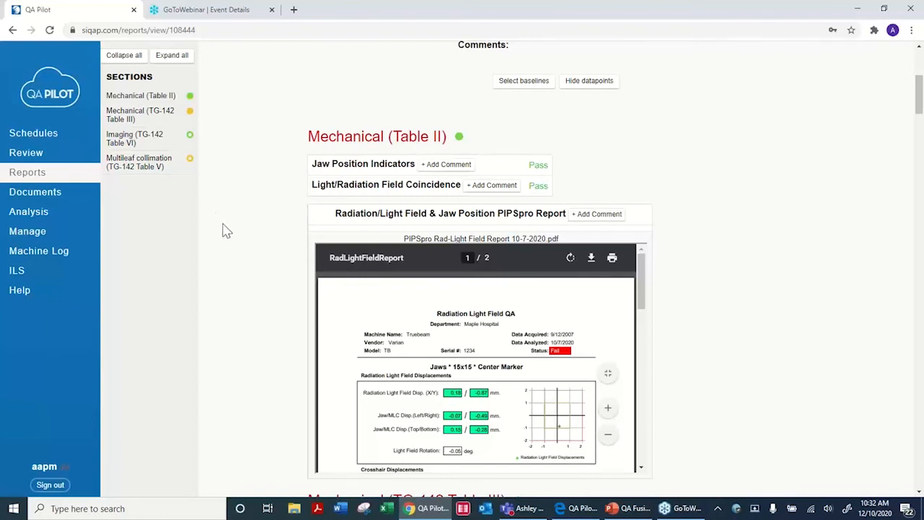
# Open the sign-off settings of the Cedar CC - TG-142 QA Procedures document in the document repository and set Require sign-offs to Yes
pyautogui.click(35, 195)
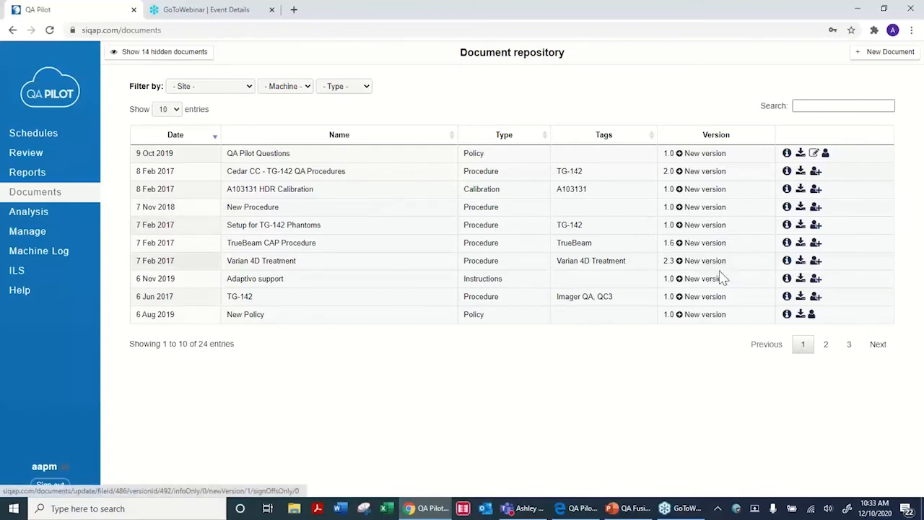
pyautogui.click(816, 173)
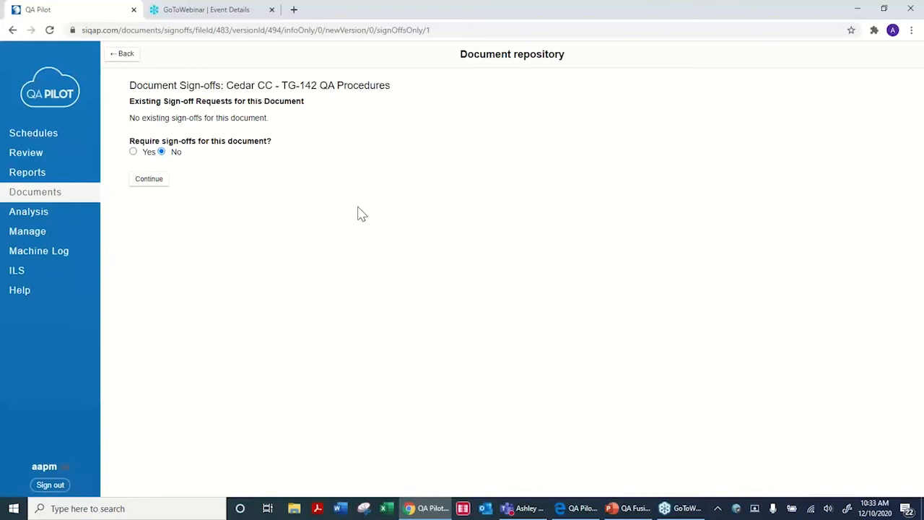
pyautogui.click(133, 152)
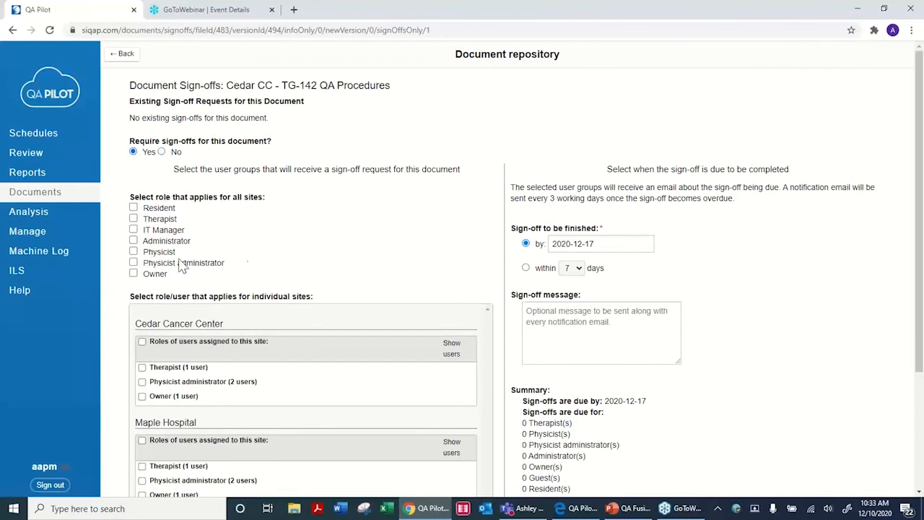
# Look through the document's sign-off options, including roles for all or individual sites, due date, message and summary
pyautogui.scroll(-1, 346, 289)
pyautogui.scroll(1, 346, 275)
pyautogui.scroll(-1, 345, 281)
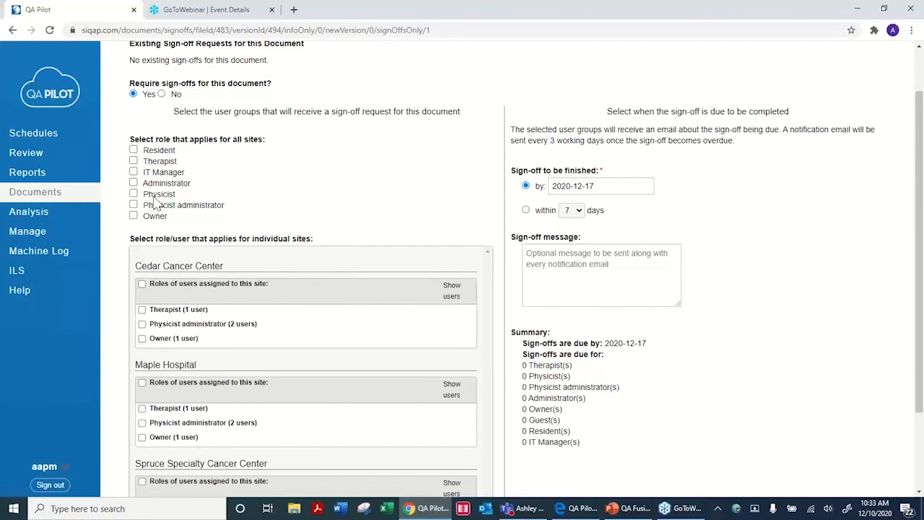
pyautogui.scroll(-1, 283, 229)
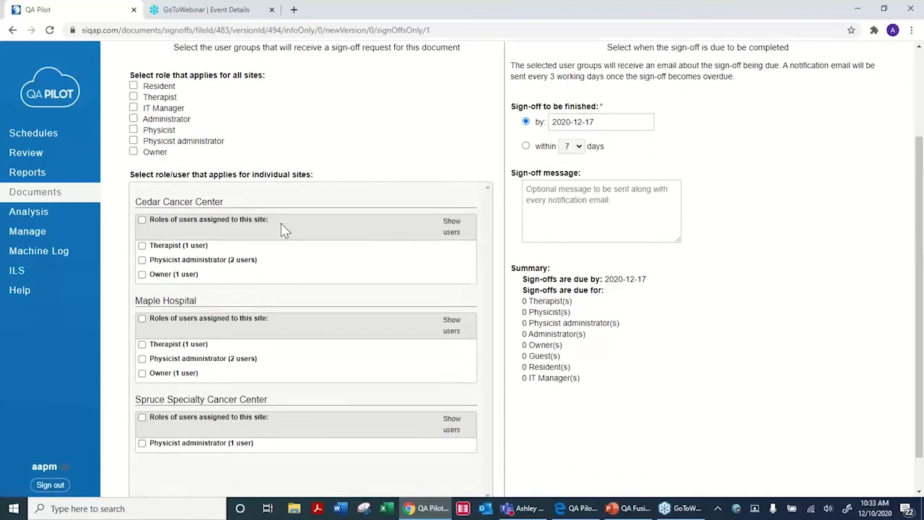
pyautogui.scroll(-1, 283, 229)
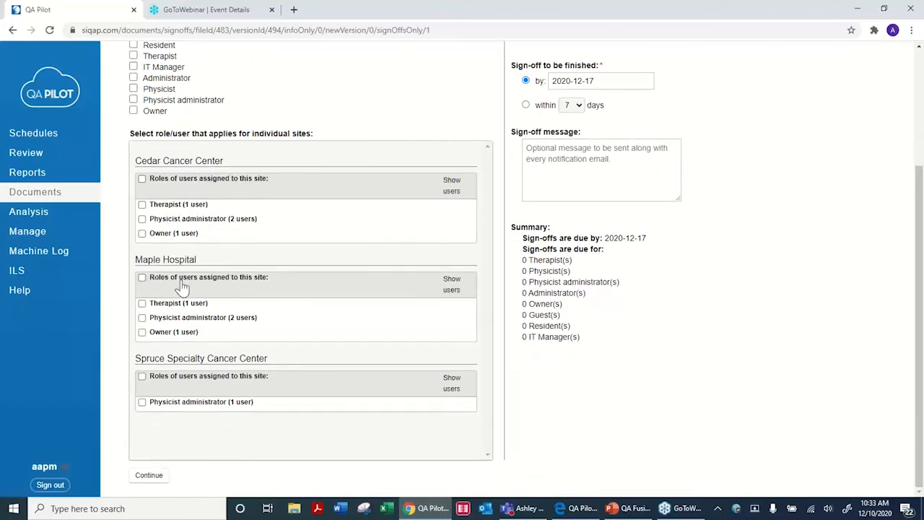
pyautogui.scroll(3, 286, 285)
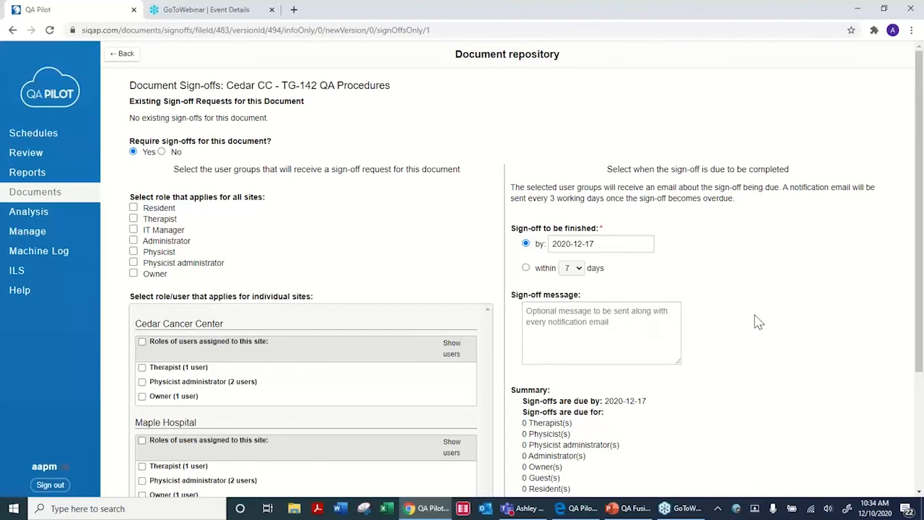
pyautogui.scroll(-3, 751, 303)
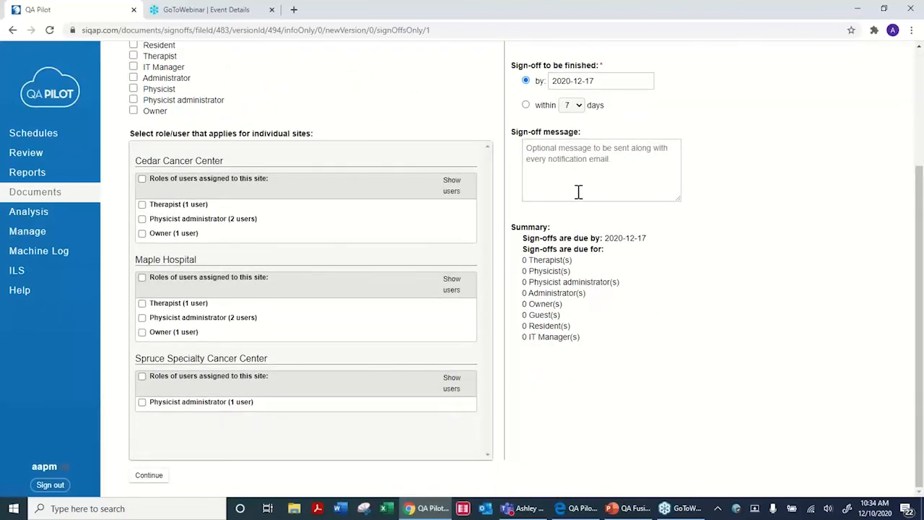
pyautogui.scroll(2, 563, 196)
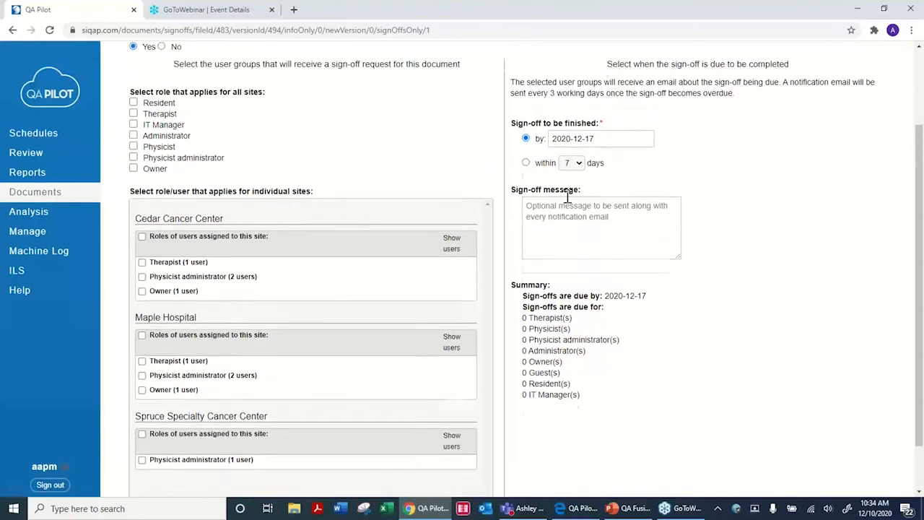
pyautogui.scroll(1, 569, 196)
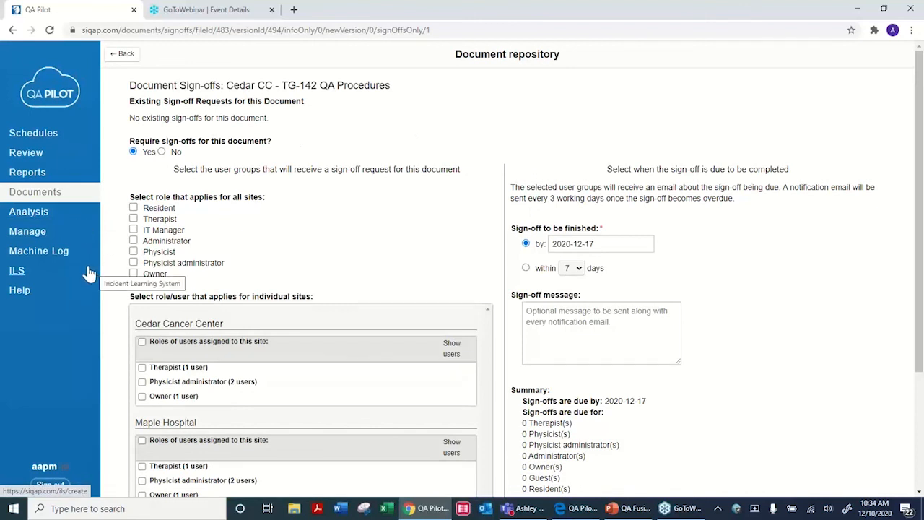
# Open the machine log creation form briefly, and switch to the Incident Learning System form for creating an incident
pyautogui.click(33, 260)
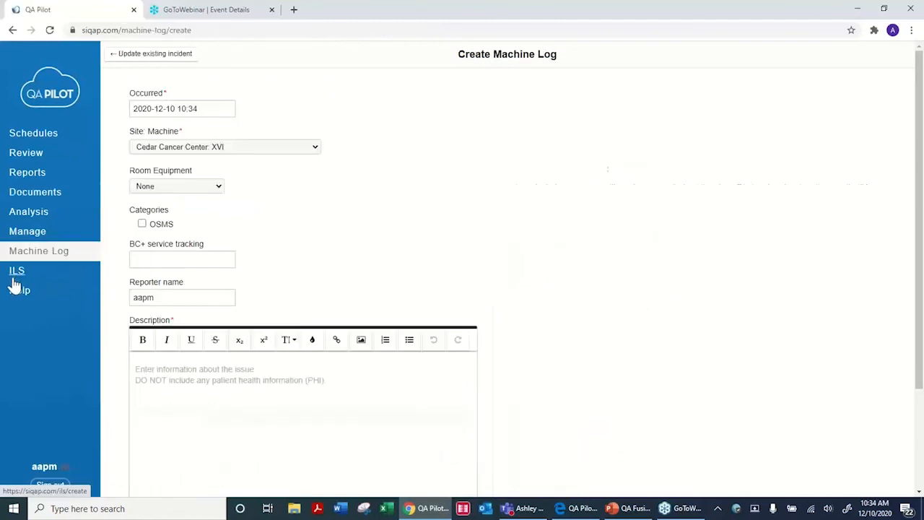
pyautogui.click(18, 282)
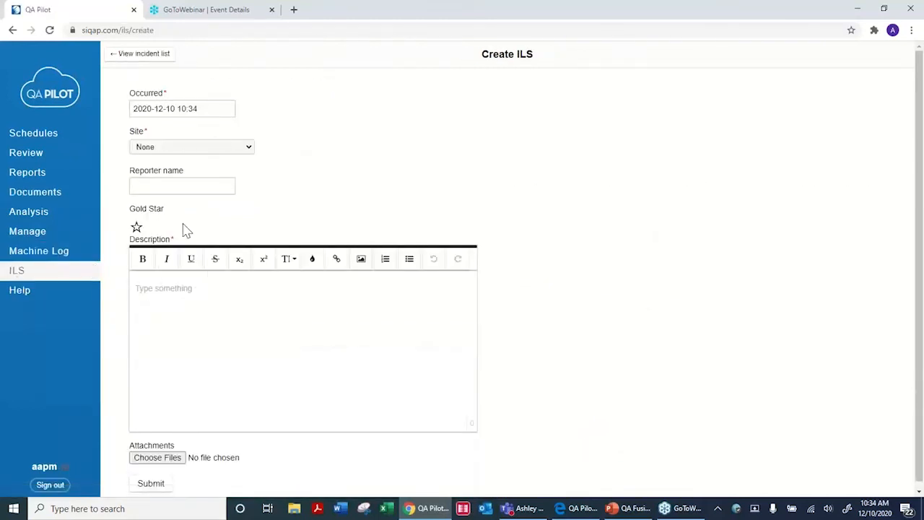
# Return to the machine log creation form to view its issue-reporting fields
pyautogui.click(38, 262)
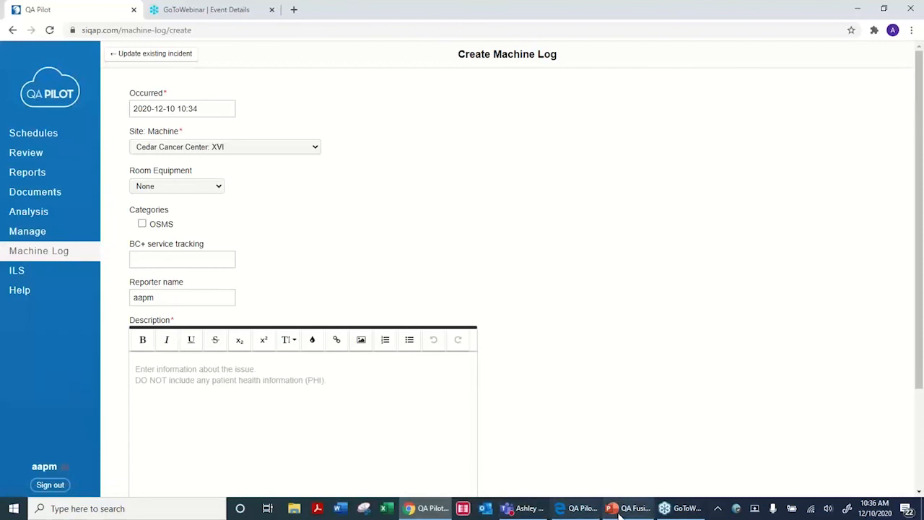
# Switch to the QA Pilot webinar presentation in PowerPoint, start the slide show from the current slide and advance to the PIPSpro slide
pyautogui.moveTo(626, 509)
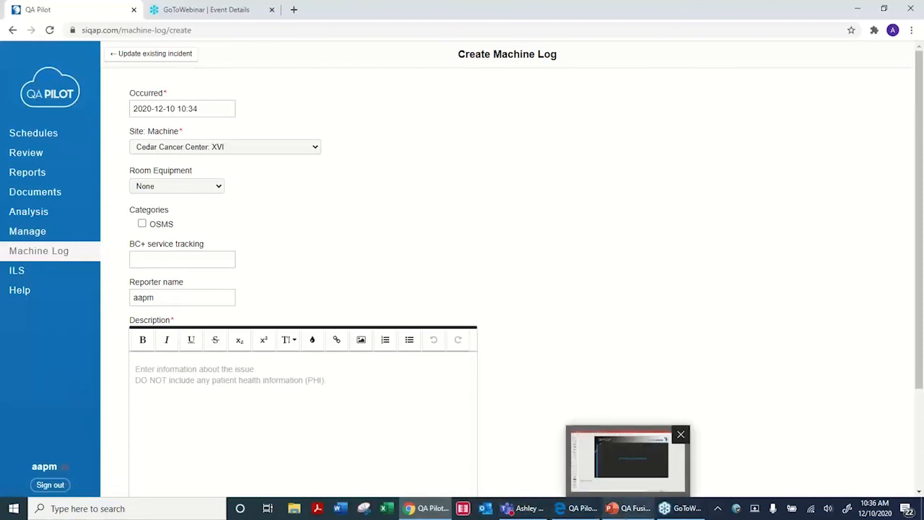
pyautogui.click(634, 488)
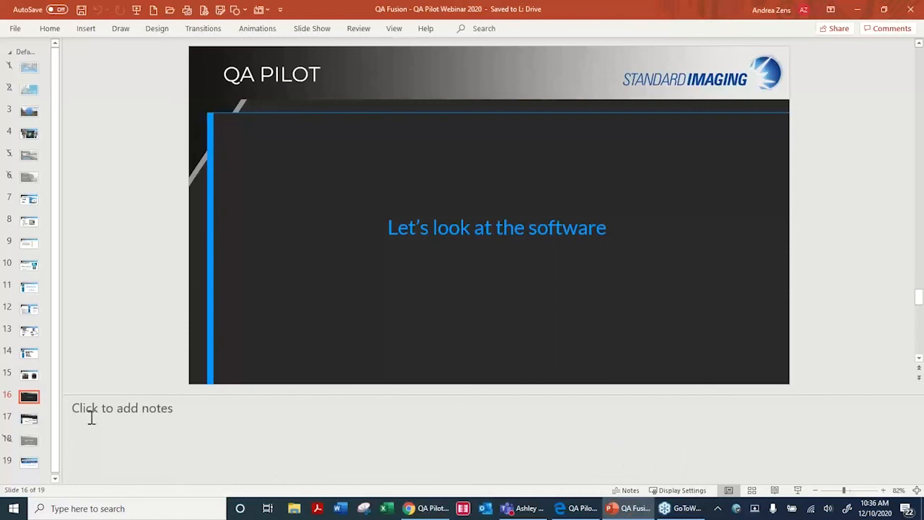
pyautogui.click(315, 31)
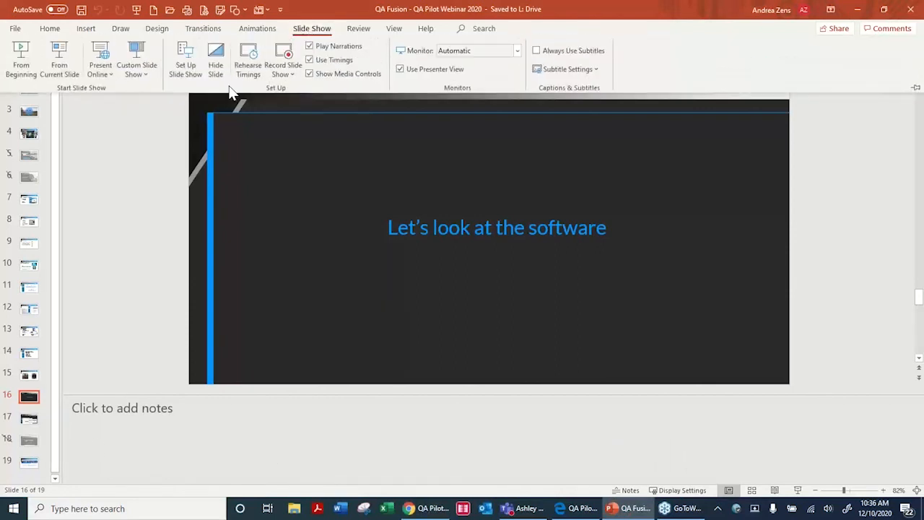
pyautogui.click(59, 72)
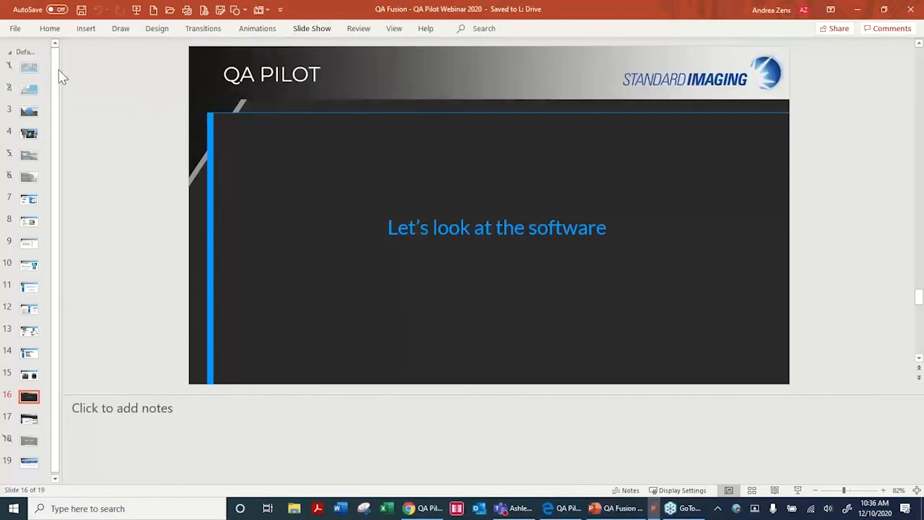
pyautogui.click(470, 333)
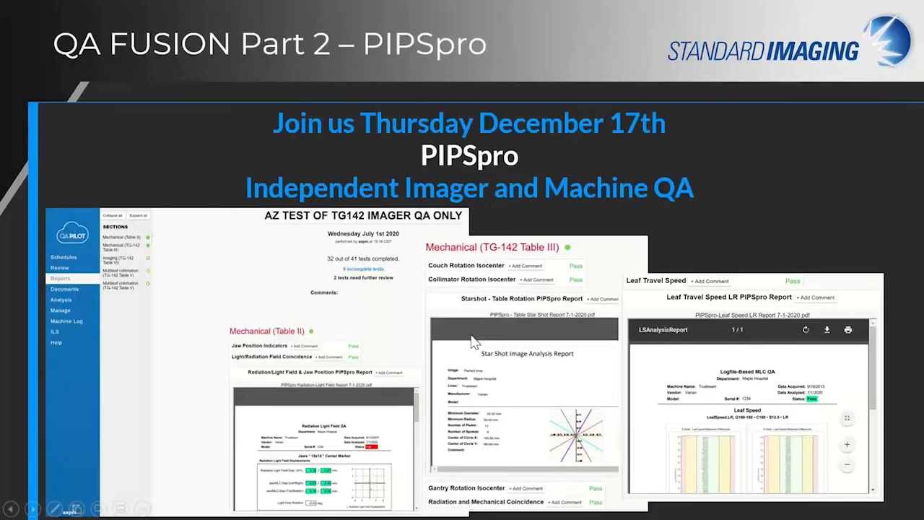